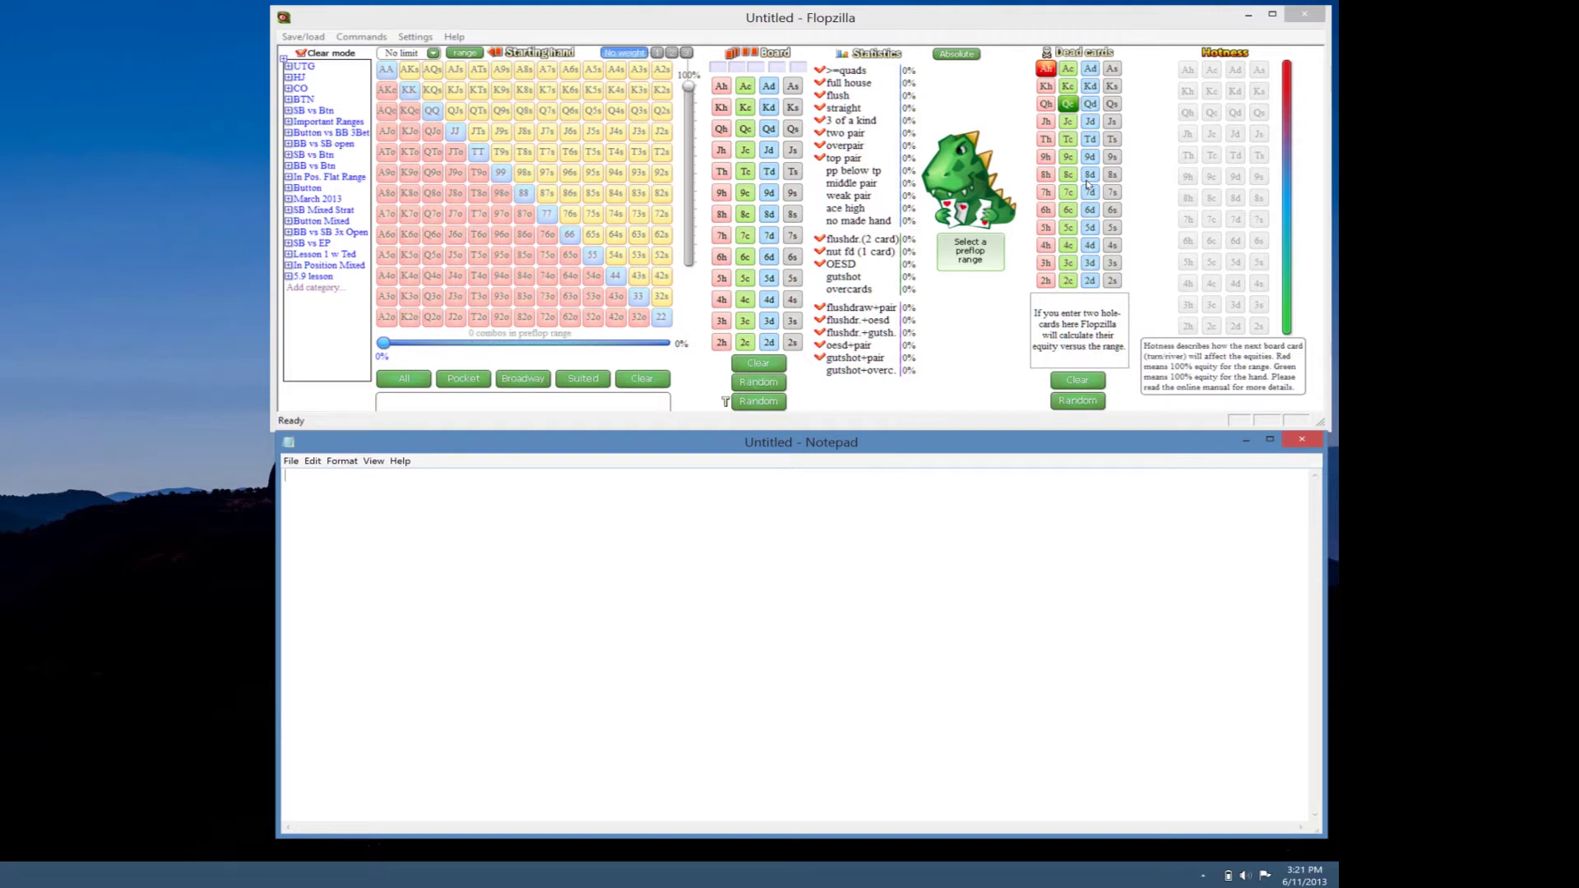
Note the blinds as 50/100 in the text file, followed by "I raise to 250 w AQo" and "Button Calls"
{"action": "type", "text": "50/100  "}
{"action": "type", "text": "I raise to 250"}
{"action": "type", "text": " w AQo "}
{"action": "type", "text": "Button Call"}
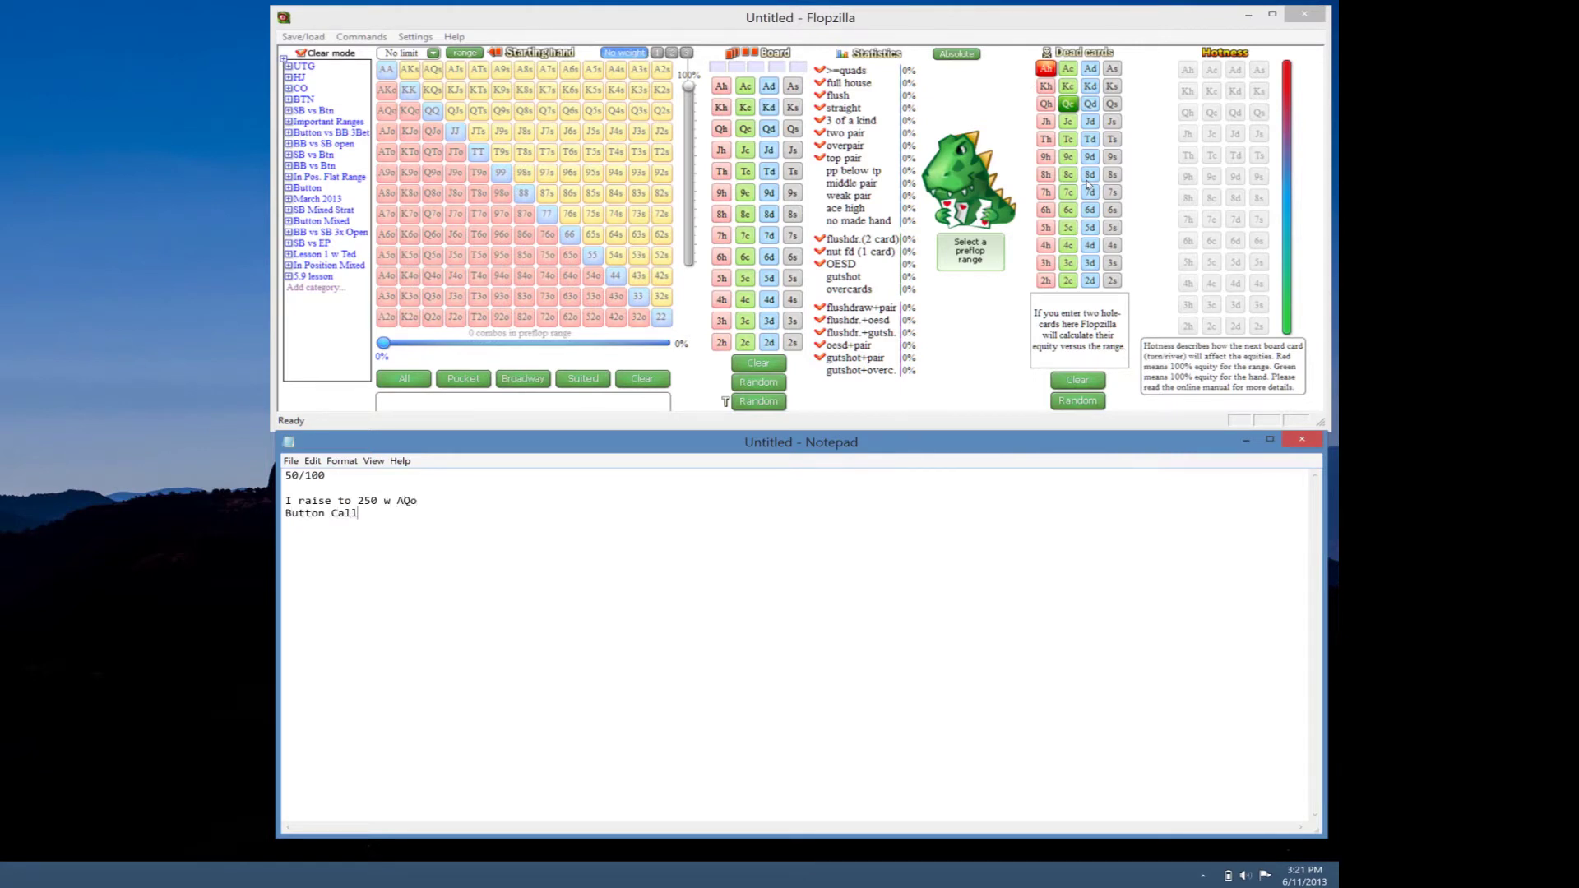
{"action": "type", "text": "s"}
{"action": "key", "text": "Return"}
Add the rest of the preflop action as separate lines: "BB rr to 750", "I call 500 more" and "Button calls"
{"action": "type", "text": "BB rr to 750"}
{"action": "key", "text": "Return"}
{"action": "type", "text": "I call 500 more"}
{"action": "key", "text": "BackSpace"}
{"action": "type", "text": "Button"}
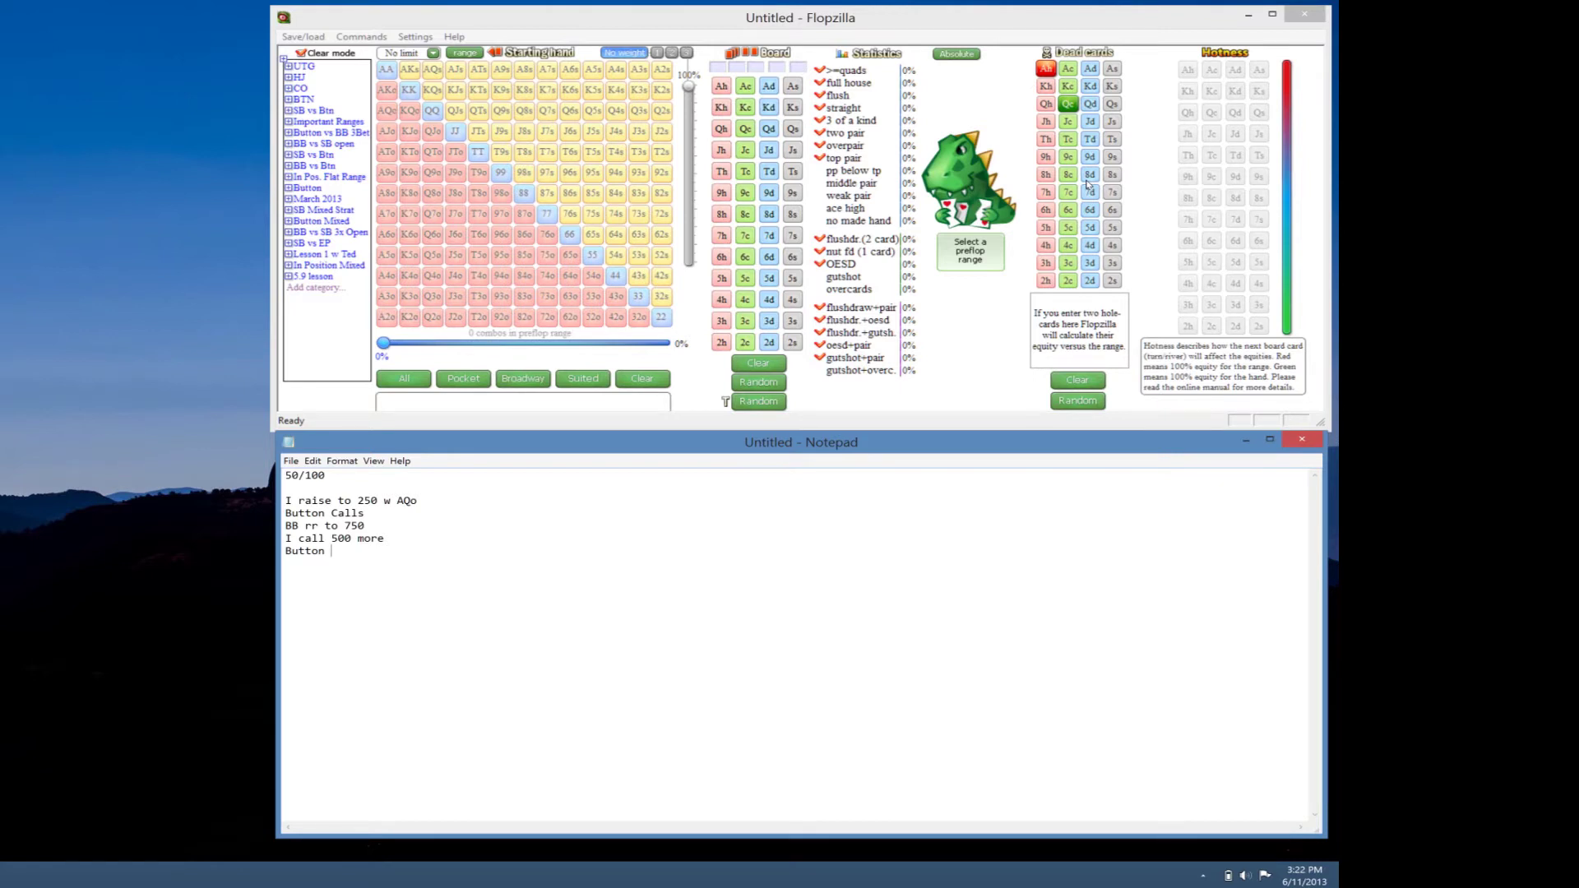
{"action": "type", "text": "calls"}
{"action": "key", "text": "Return"}
Note the flop as "F A 9 3" and set the Flopzilla board to Ac, 9d and 3s
{"action": "type", "text": "F A 9 3"}
{"action": "left_click", "coordinate": [745, 85]}
{"action": "left_click", "coordinate": [768, 193]}
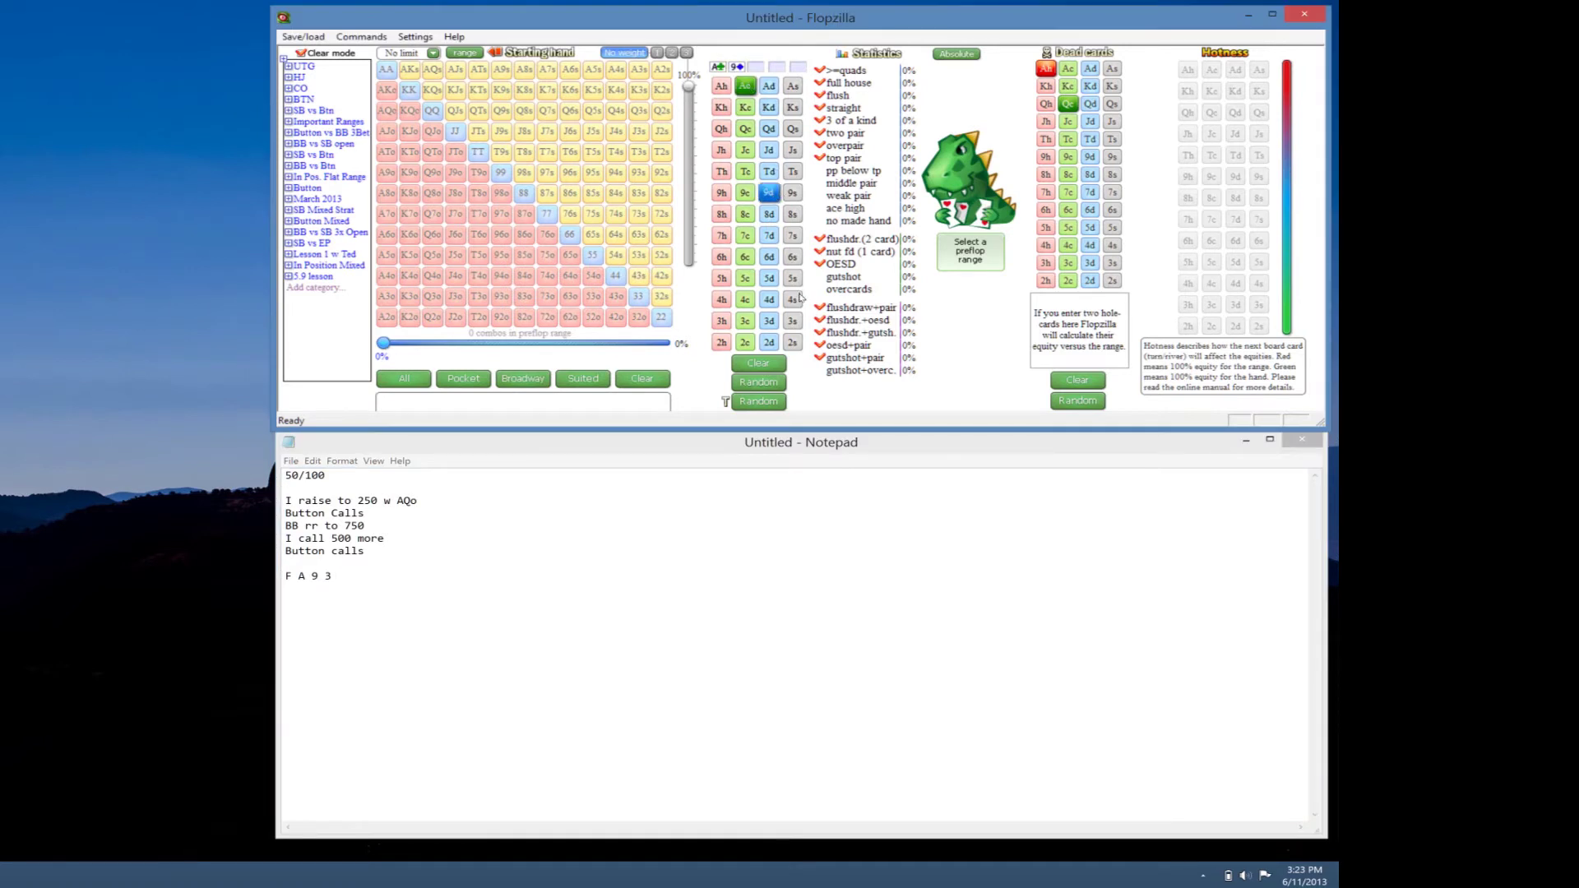
{"action": "left_click", "coordinate": [792, 321]}
Write the flop action in the notes: "BB bets 1075", "I call" and "Button folds"
{"action": "left_click", "coordinate": [379, 617]}
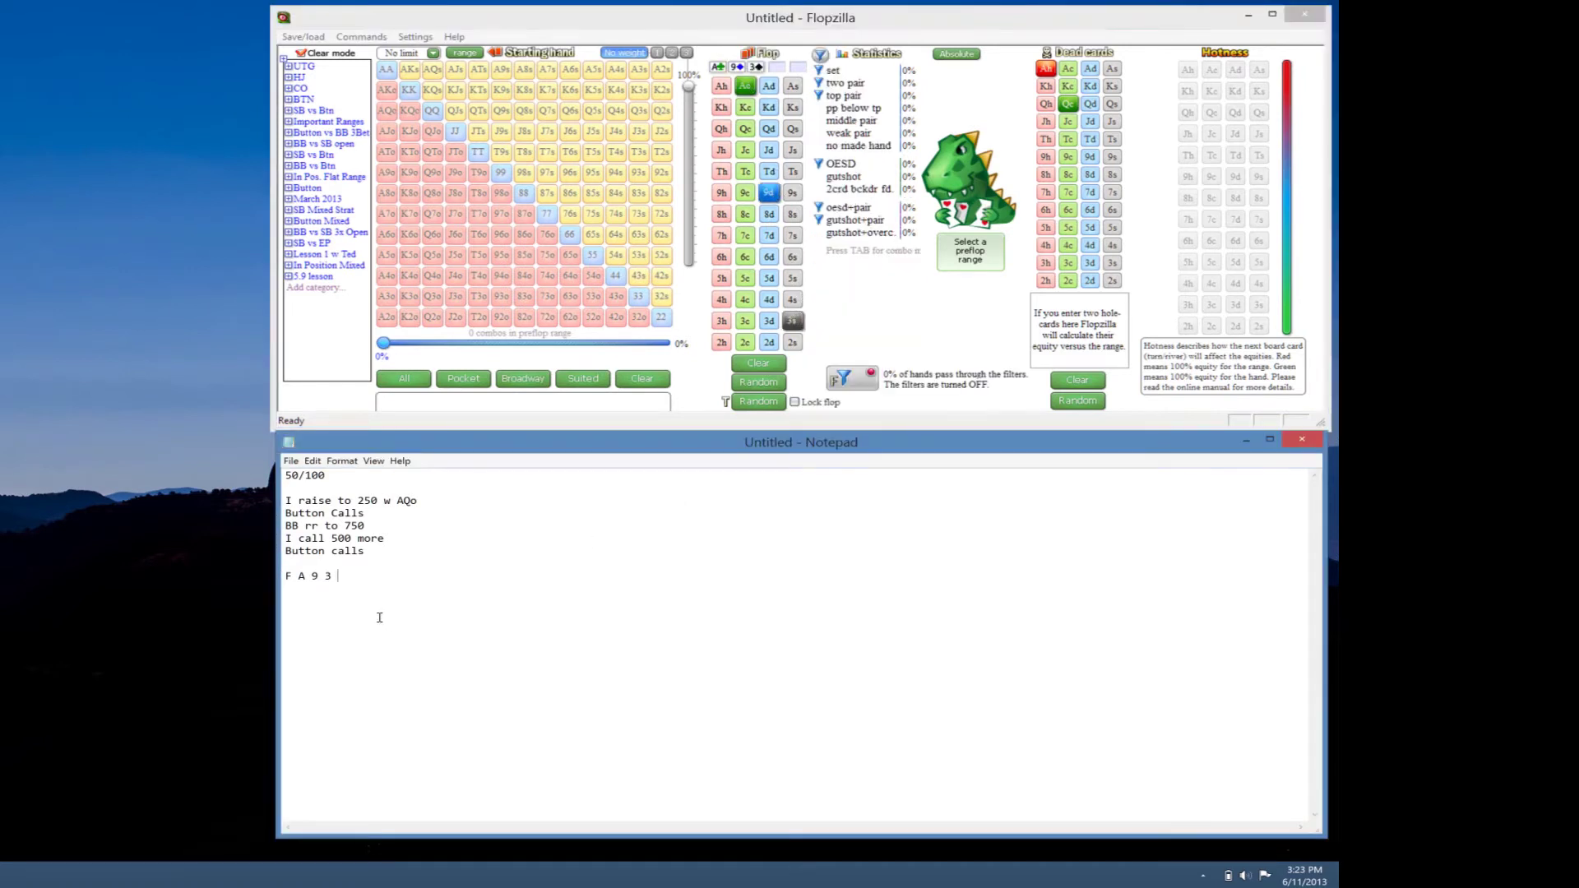
{"action": "key", "text": "Return"}
{"action": "key", "text": "Return"}
{"action": "type", "text": "BB bets 10"}
{"action": "type", "text": "75 "}
{"action": "type", "text": "I call "}
{"action": "type", "text": "Button f"}
{"action": "type", "text": "olds"}
{"action": "key", "text": "Return"}
{"action": "key", "text": "Return"}
Note the turn as "T (~ T4k) 7" and add 7h to the Flopzilla board
{"action": "type", "text": "T ("}
{"action": "type", "text": "T"}
{"action": "key", "text": "BackSpace"}
{"action": "type", "text": "~ T4k)"}
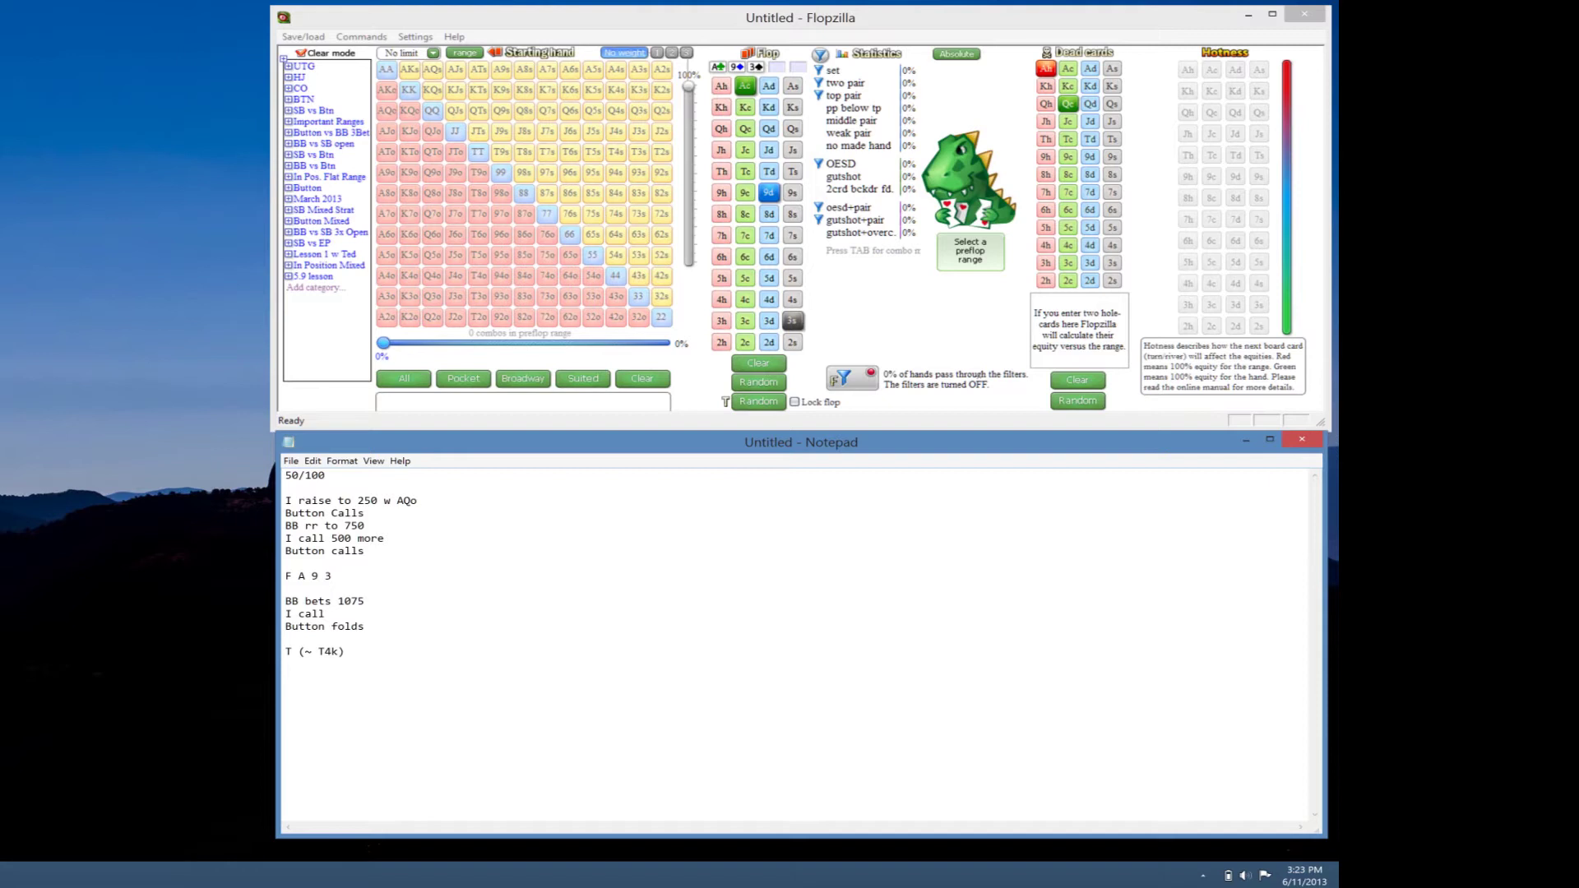
{"action": "type", "text": " 7"}
{"action": "left_click", "coordinate": [722, 235]}
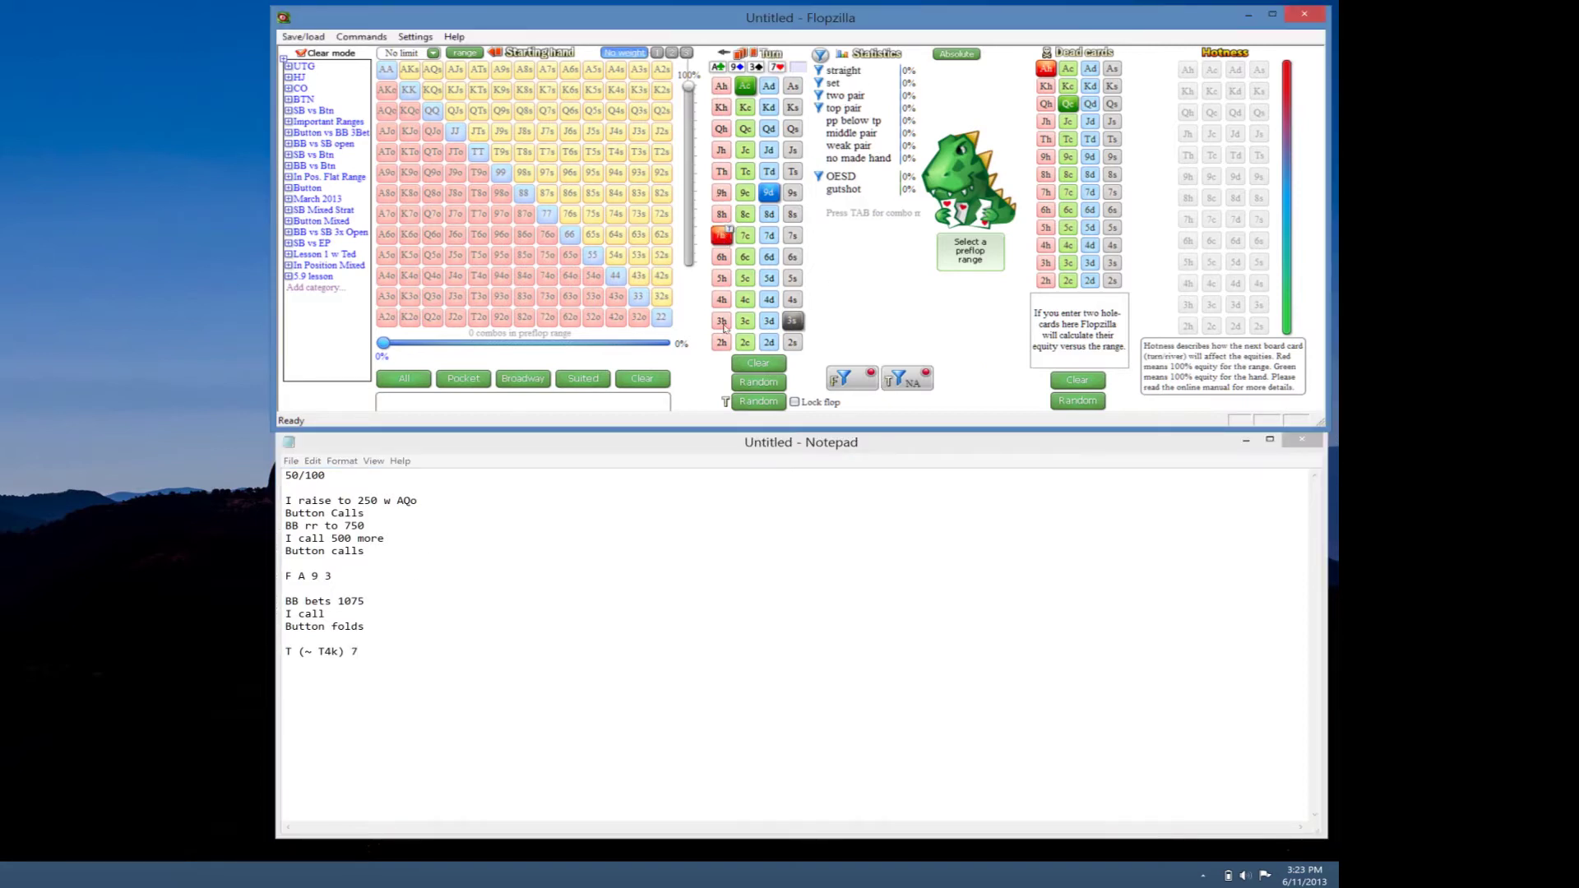
Finish the hand notes with "BB shoves", "I tank, and folds" and "he shows AQ"
{"action": "left_click", "coordinate": [428, 652]}
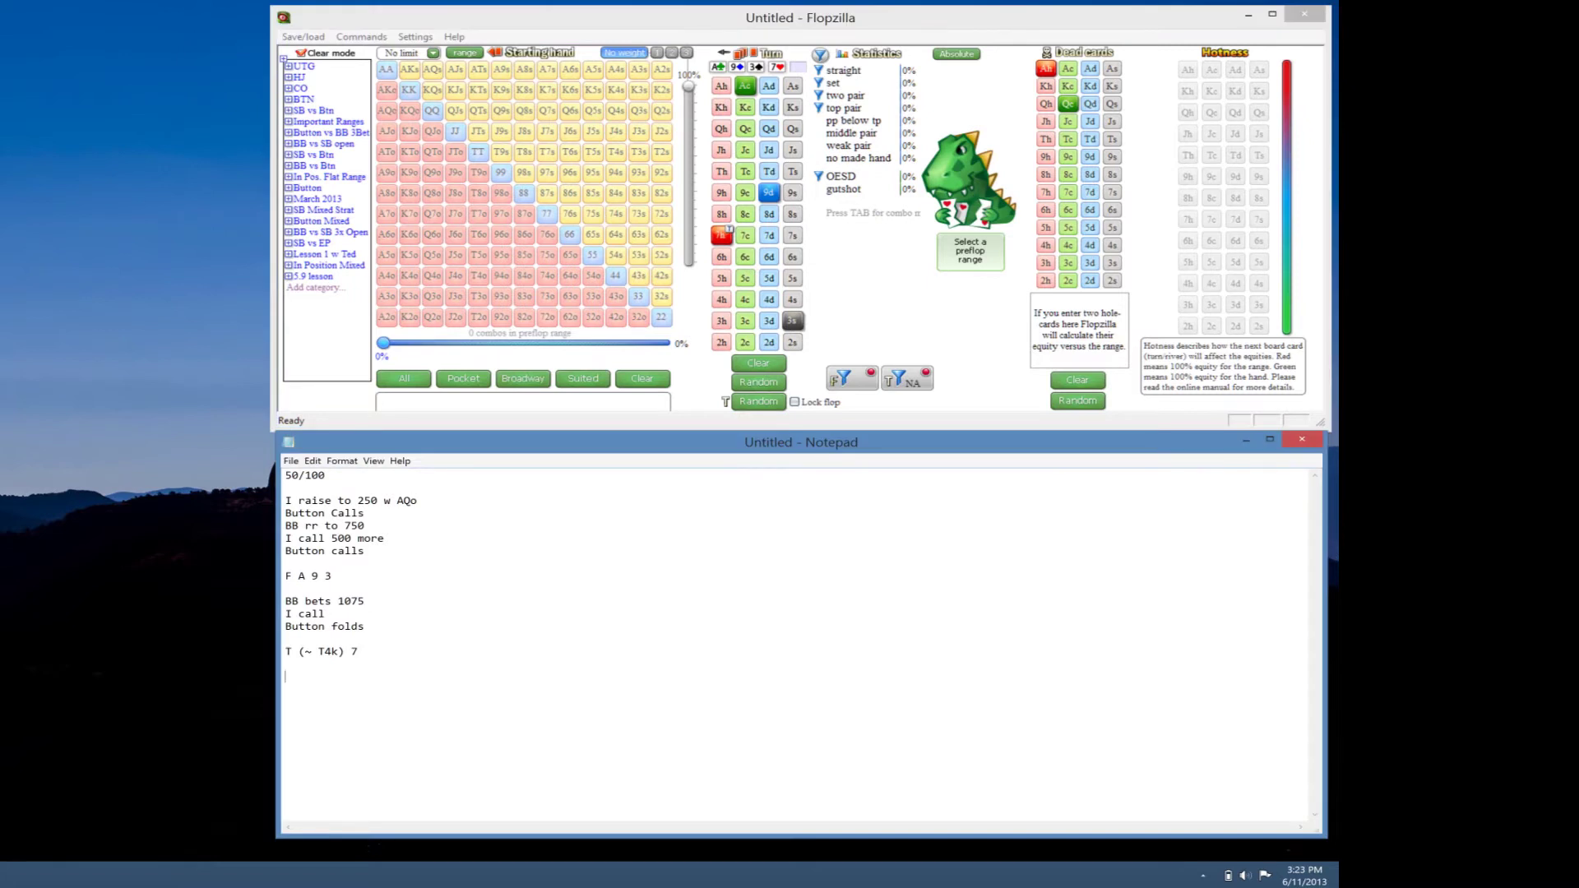
{"action": "type", "text": "BB shoves "}
{"action": "type", "text": "I tank, an"}
{"action": "type", "text": "d"}
{"action": "type", "text": "folds  "}
{"action": "type", "text": "he"}
{"action": "type", "text": " shows"}
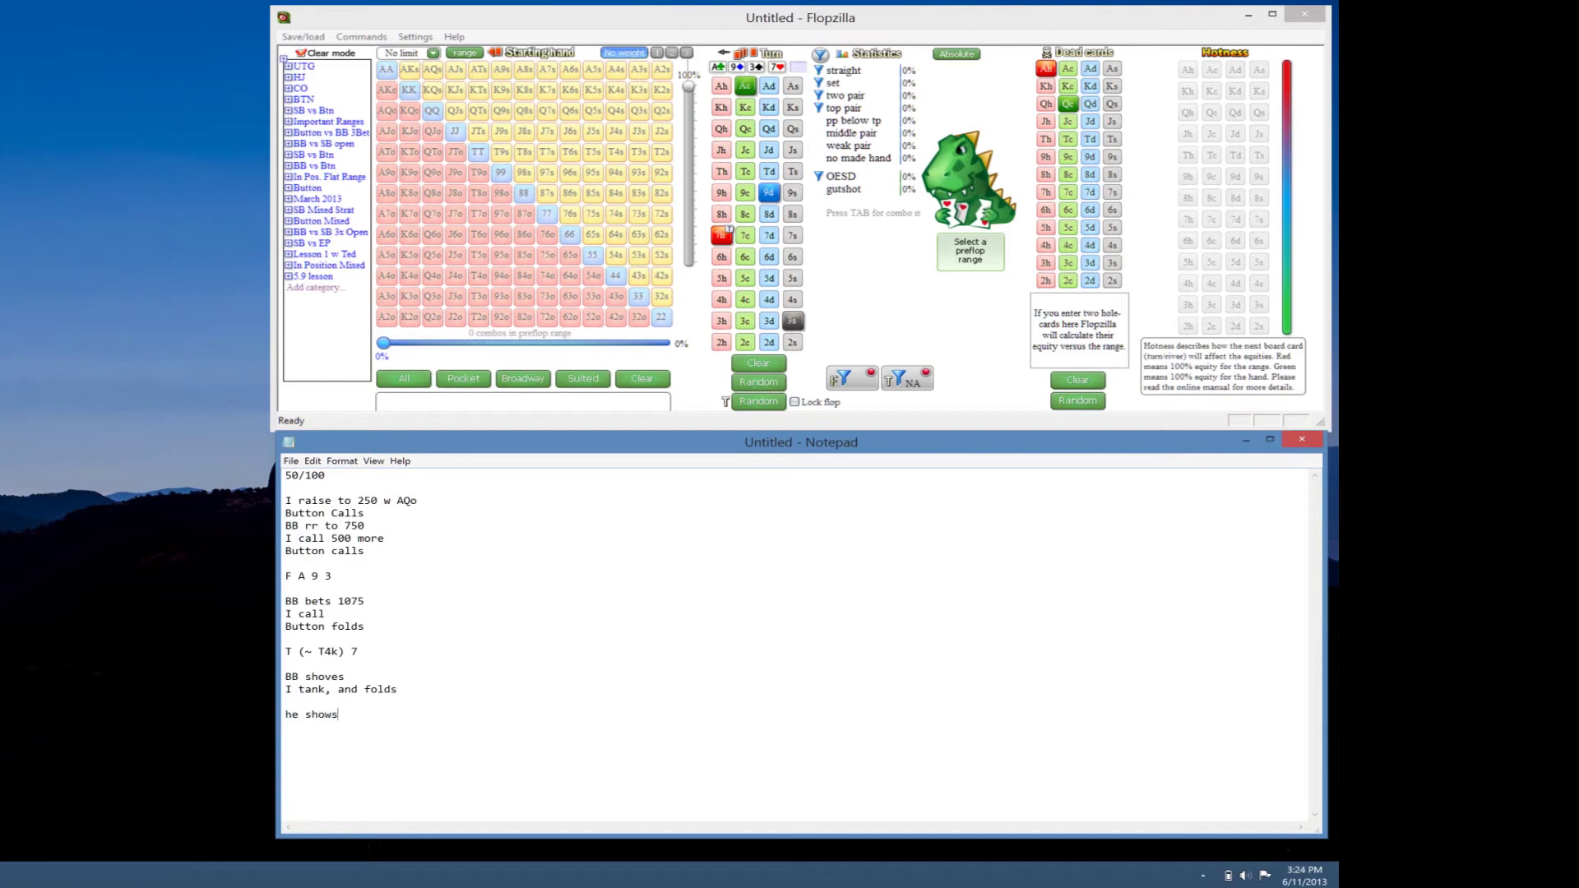
{"action": "type", "text": " AQ"}
Select 99, A9s, 33 and AKo as the opponent's starting-hand range in Flopzilla
{"action": "left_click", "coordinate": [503, 174]}
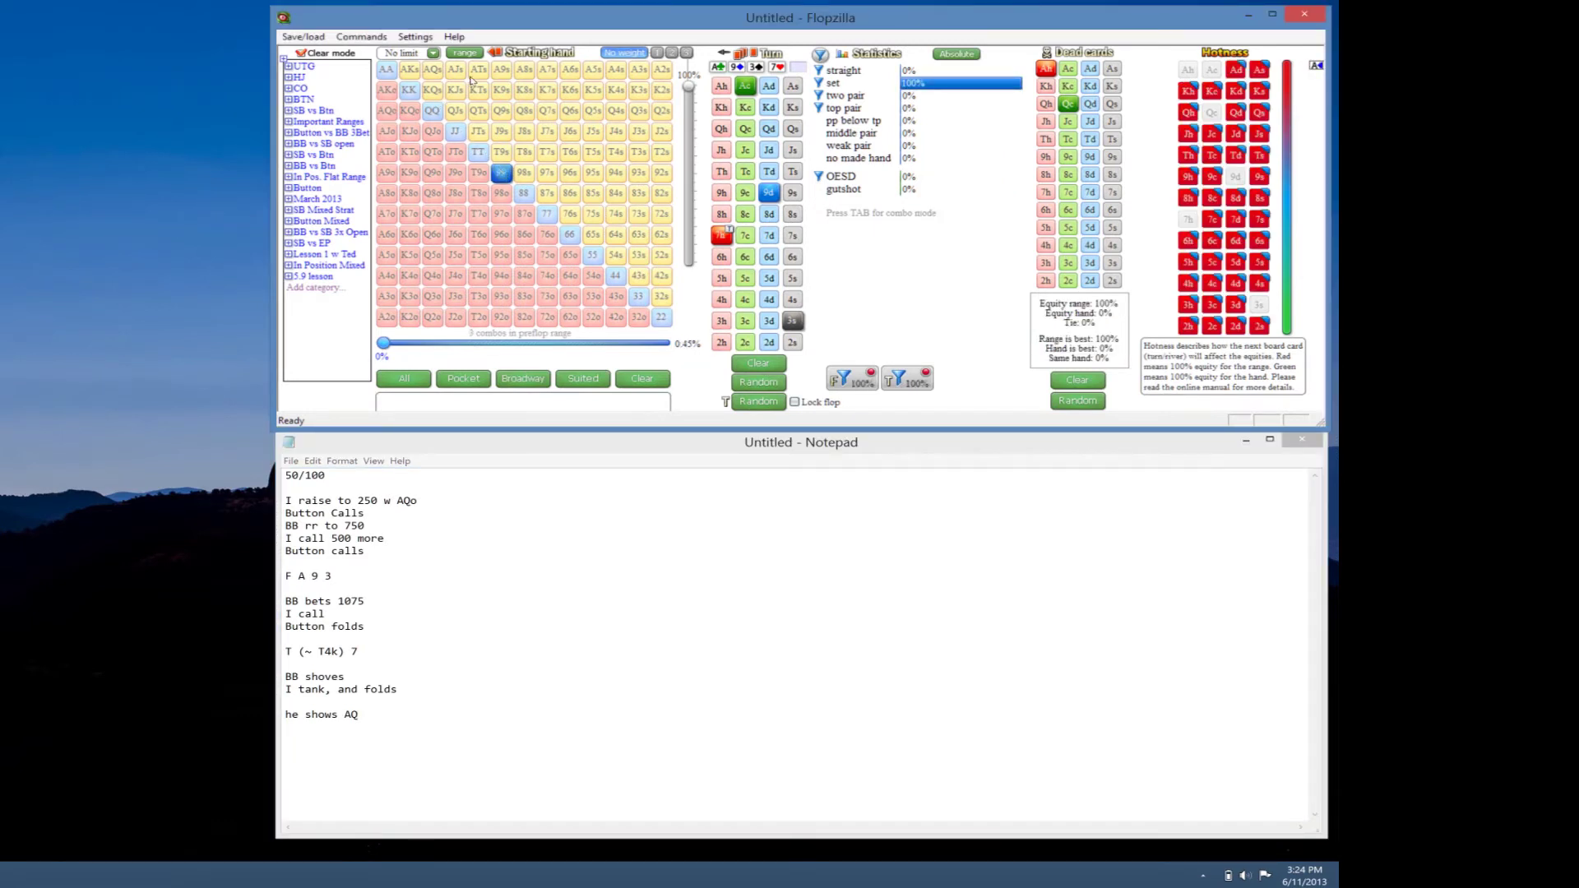
{"action": "left_click", "coordinate": [502, 69]}
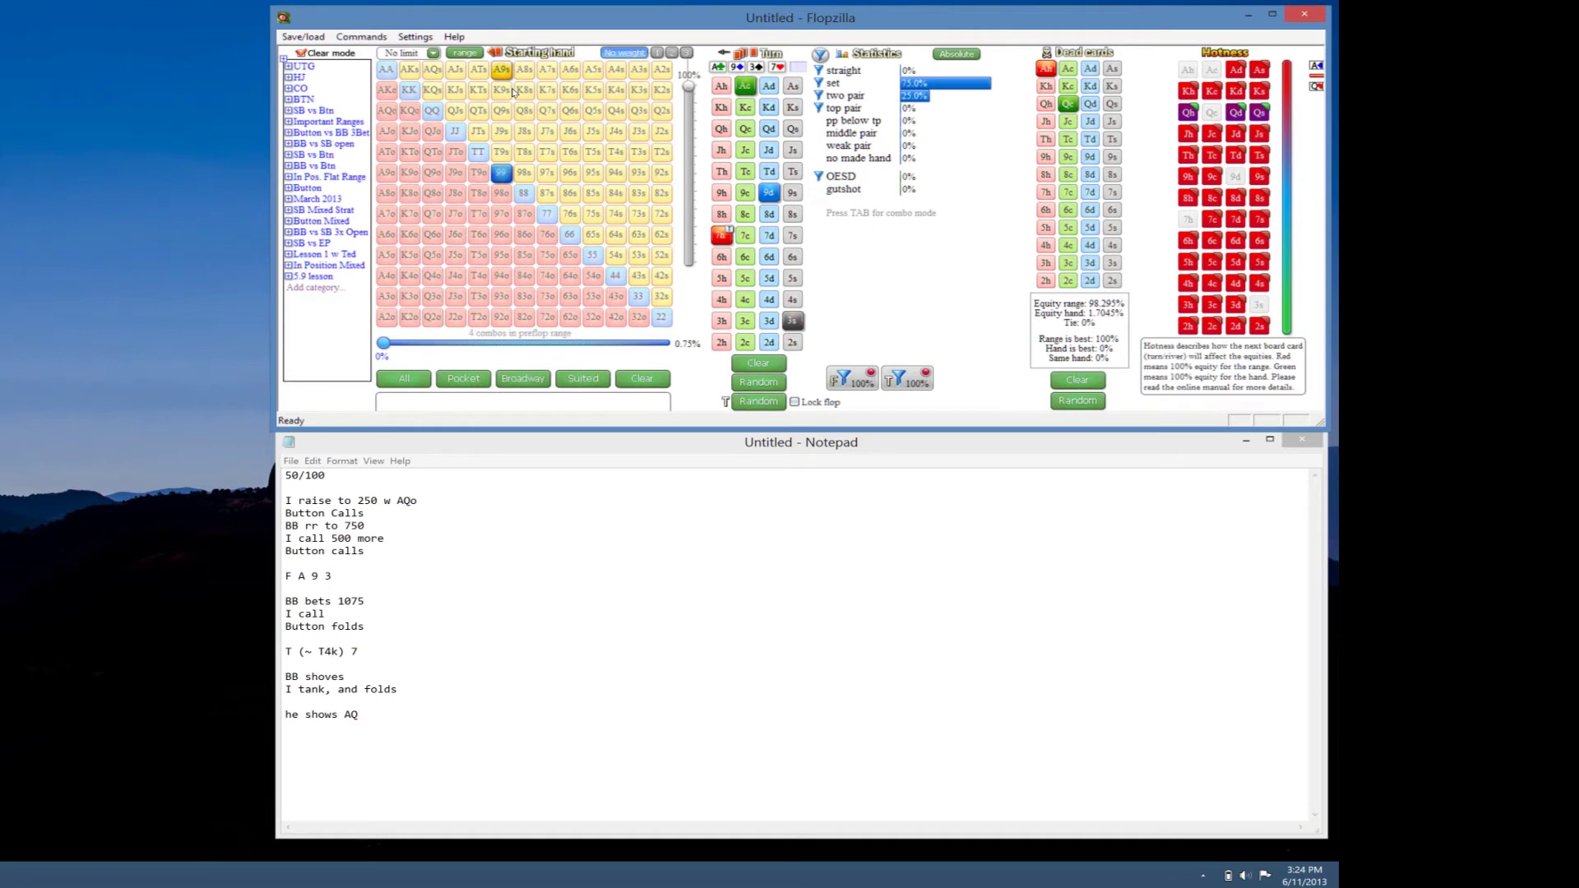
{"action": "left_click", "coordinate": [639, 297]}
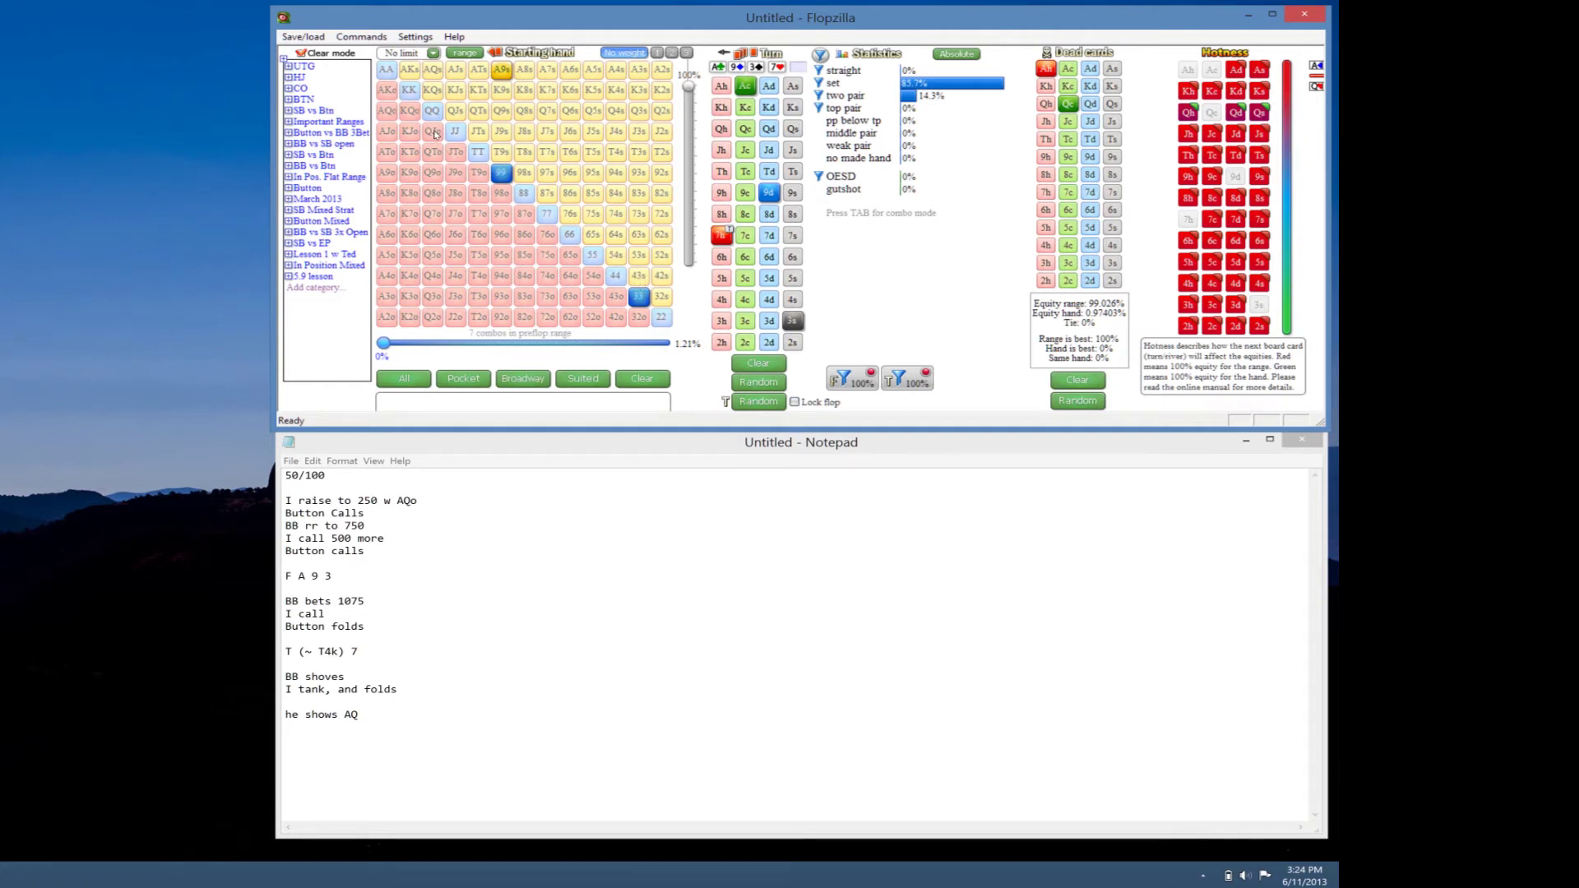
{"action": "left_click", "coordinate": [389, 90]}
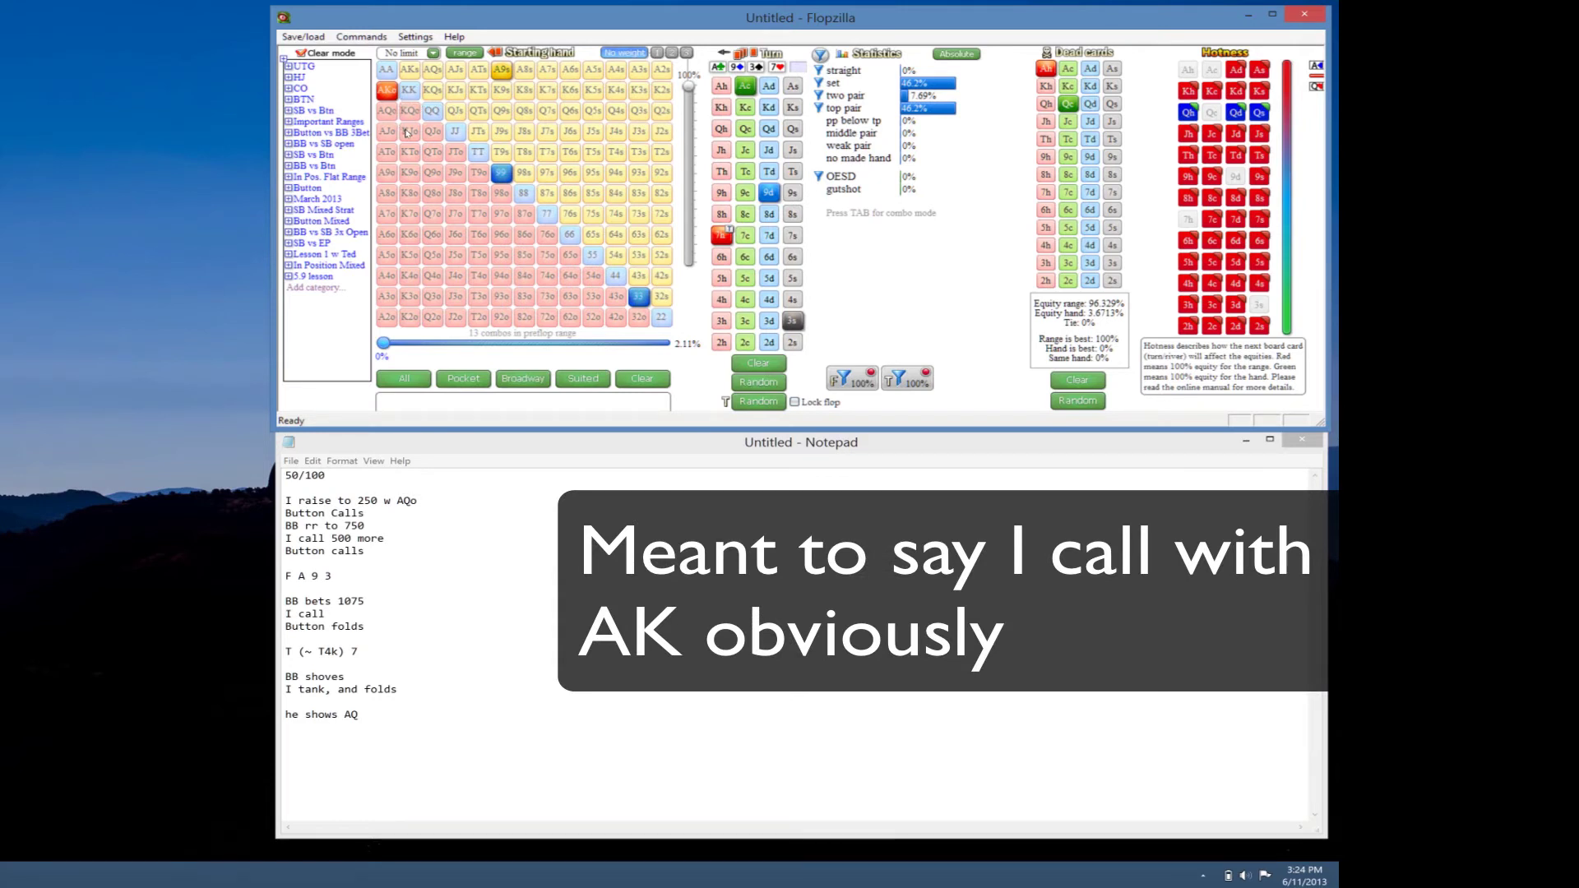
{"action": "left_click", "coordinate": [455, 729]}
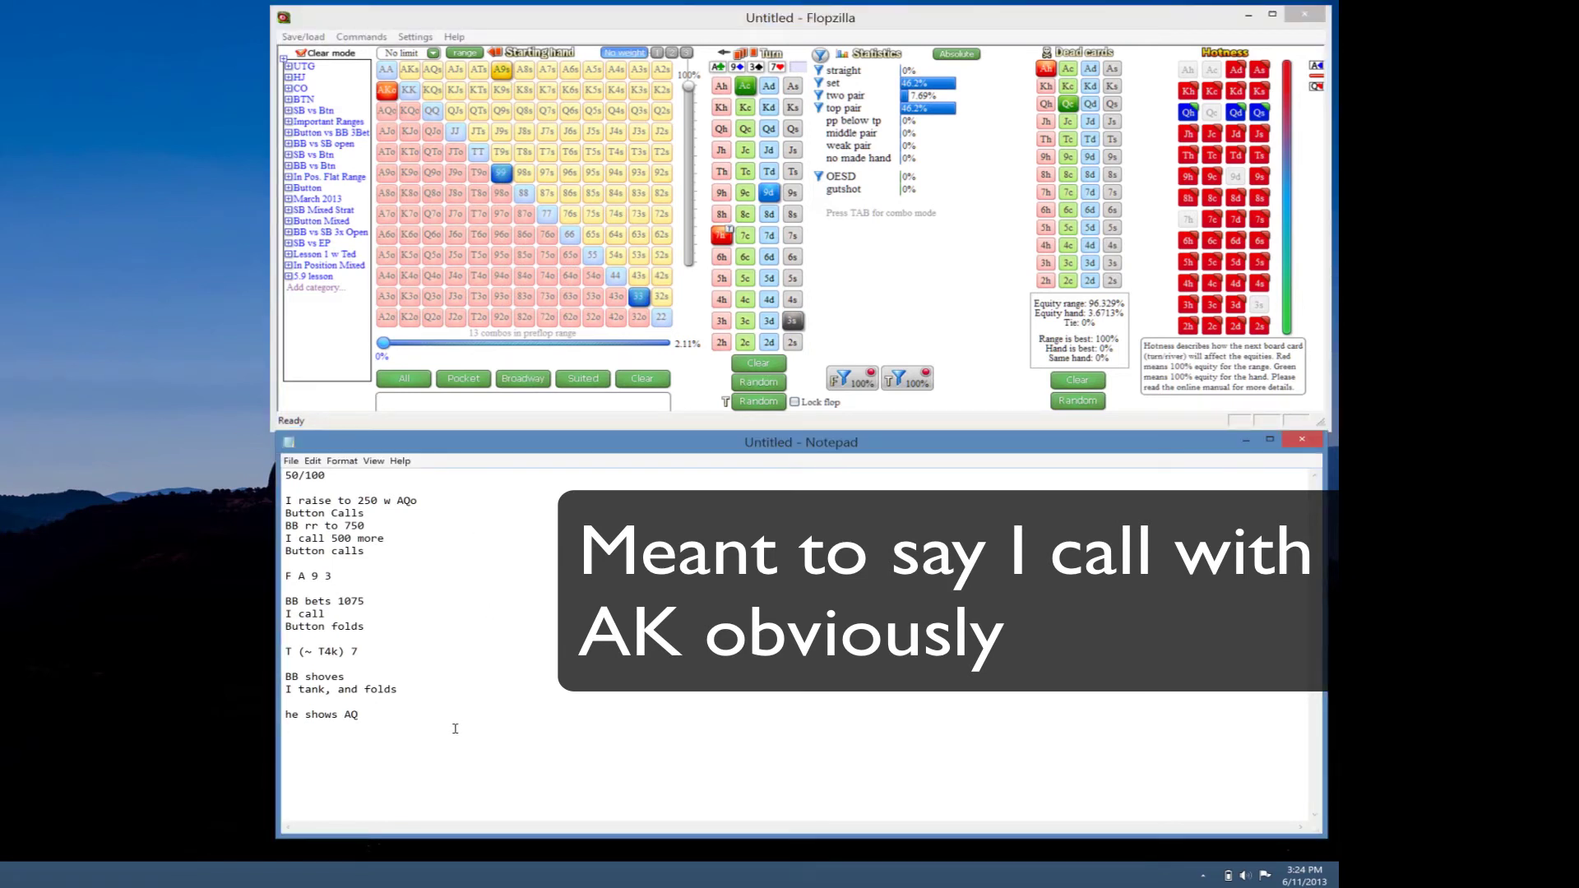
Add ATs, AJs, AJo, AQs and AQo to the opponent's range
{"action": "left_click", "coordinate": [480, 70]}
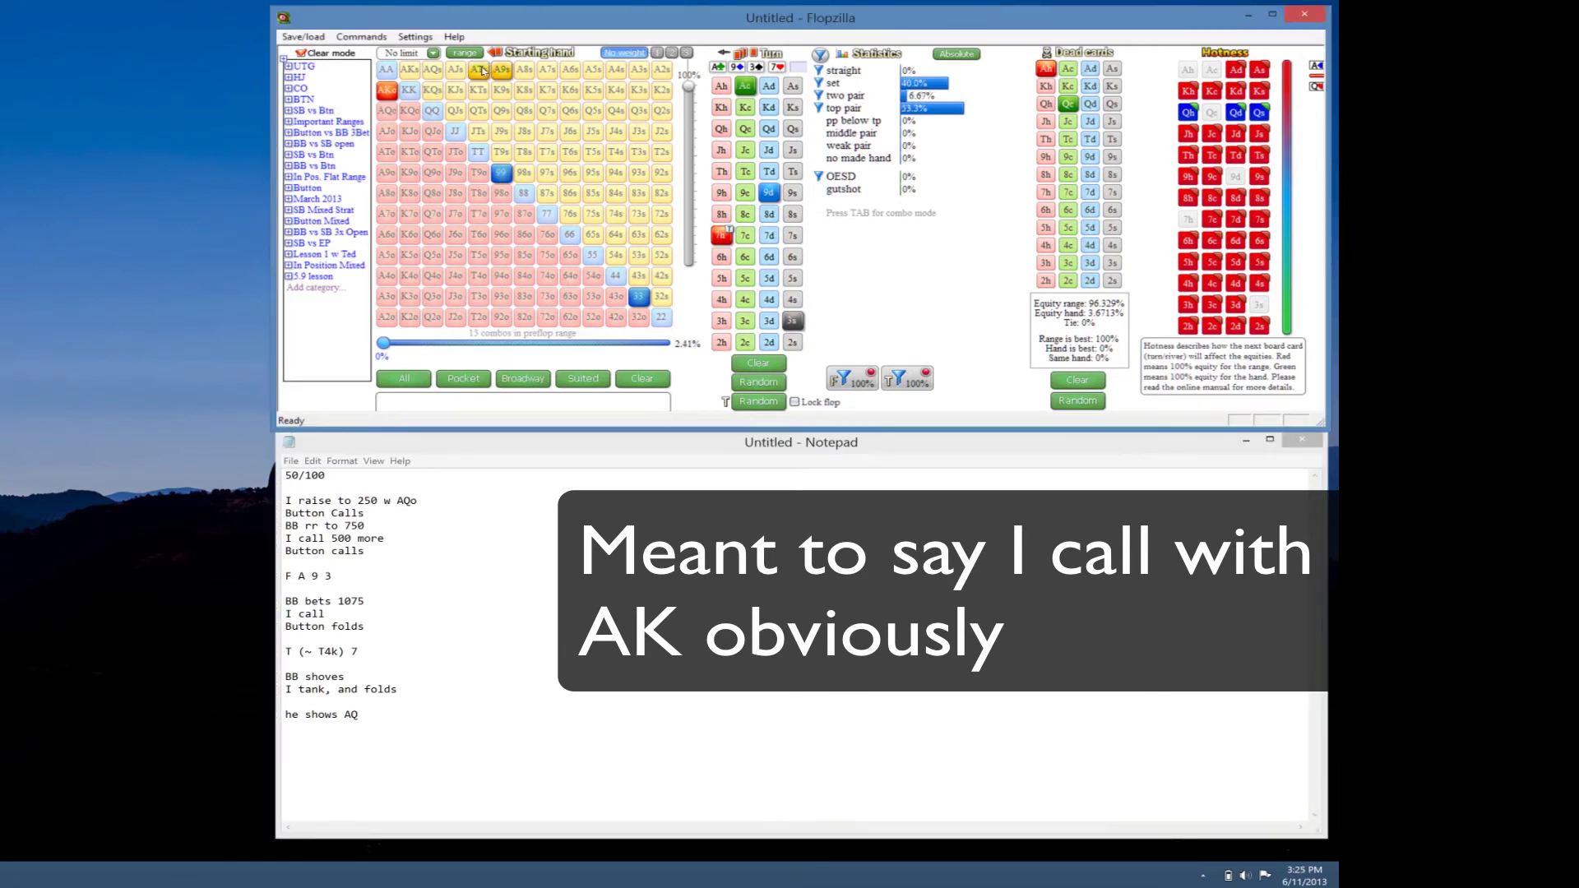
{"action": "left_click", "coordinate": [457, 70]}
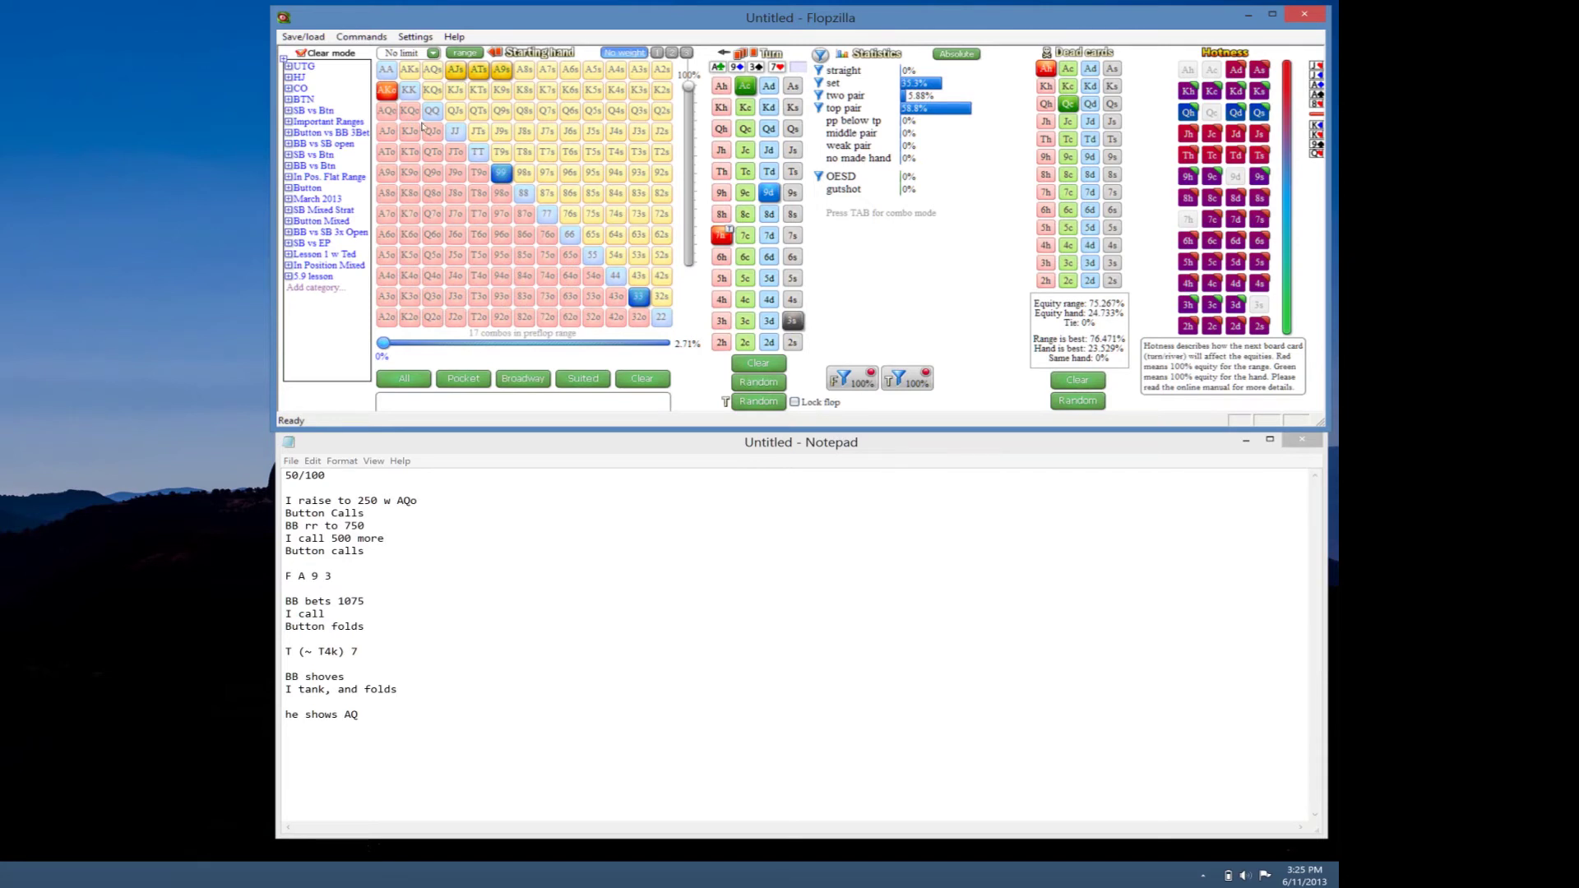
{"action": "left_click", "coordinate": [388, 133]}
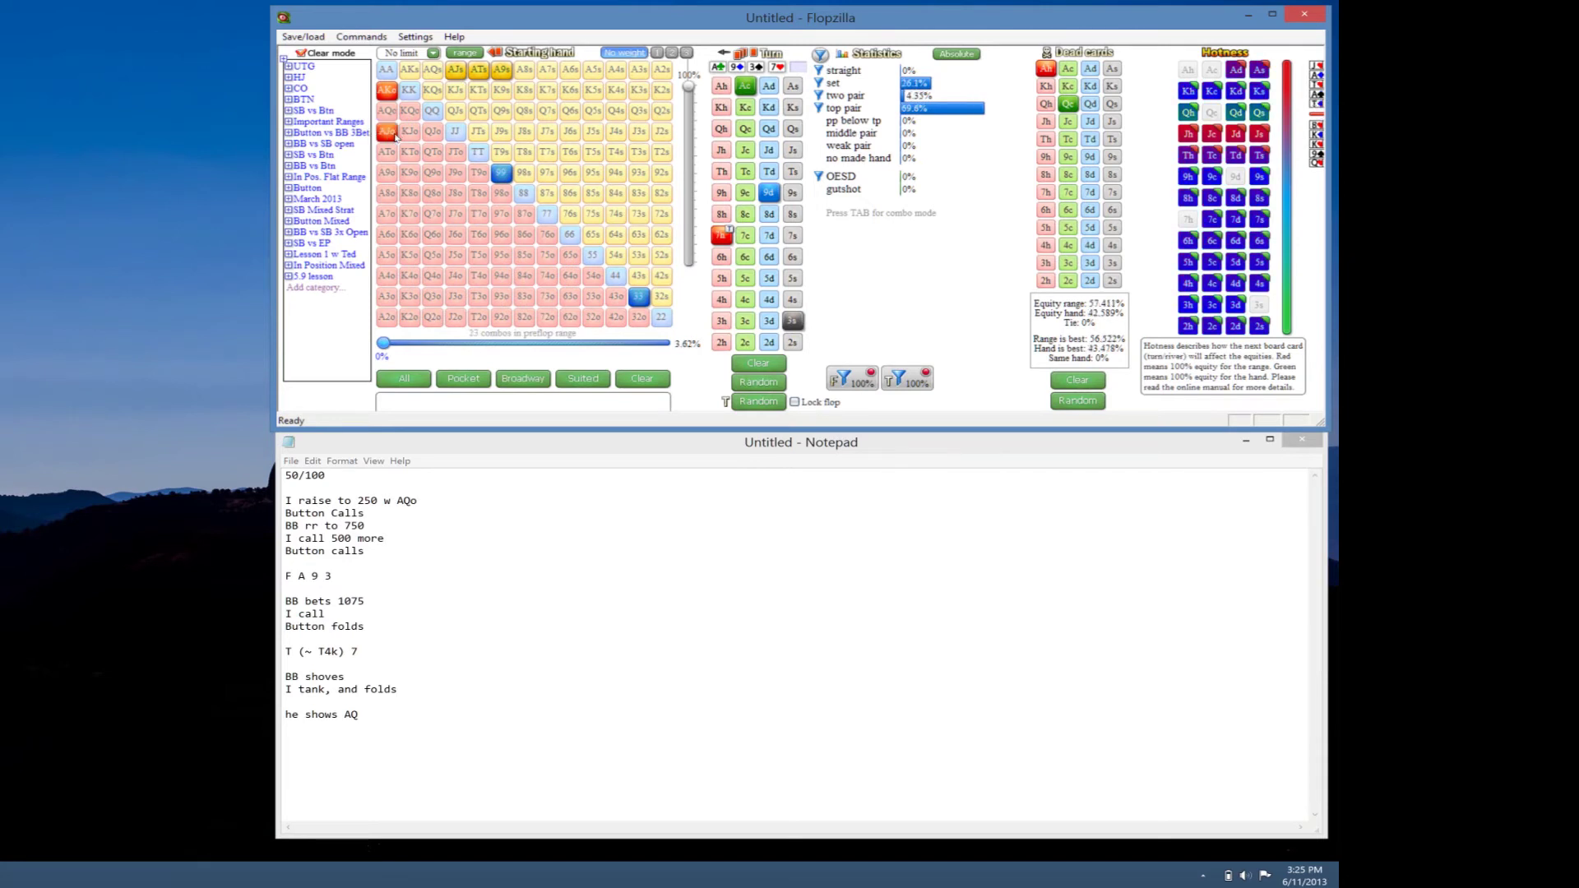
{"action": "left_click", "coordinate": [435, 71]}
{"action": "left_click", "coordinate": [389, 112]}
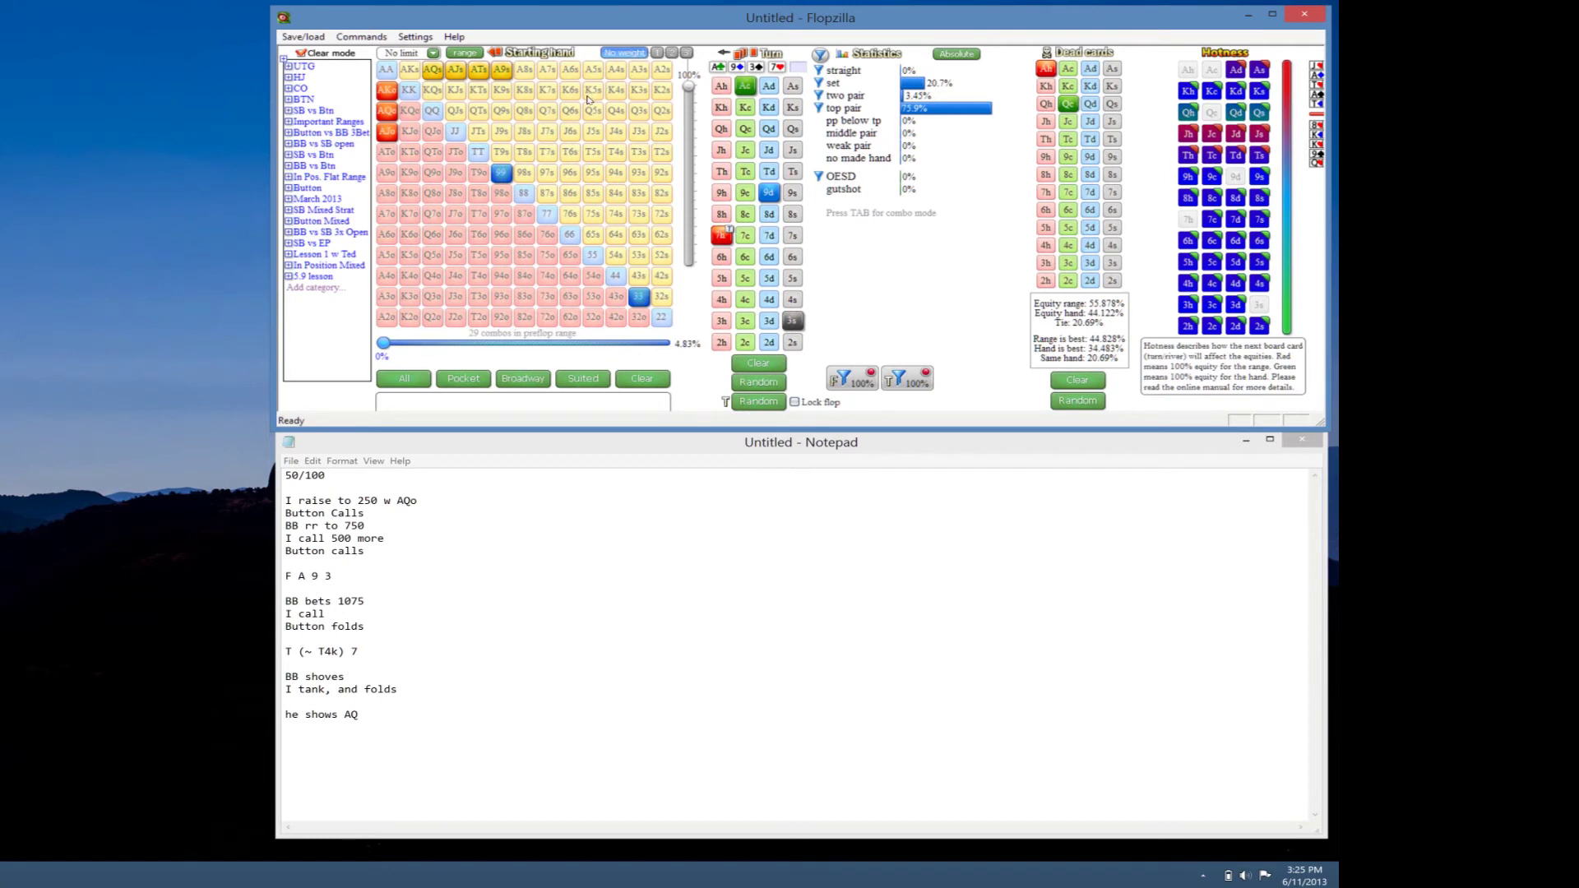
Replace the opponent's range with AA, 99, AKs, AKo, AQo and AQs
{"action": "left_click", "coordinate": [640, 378]}
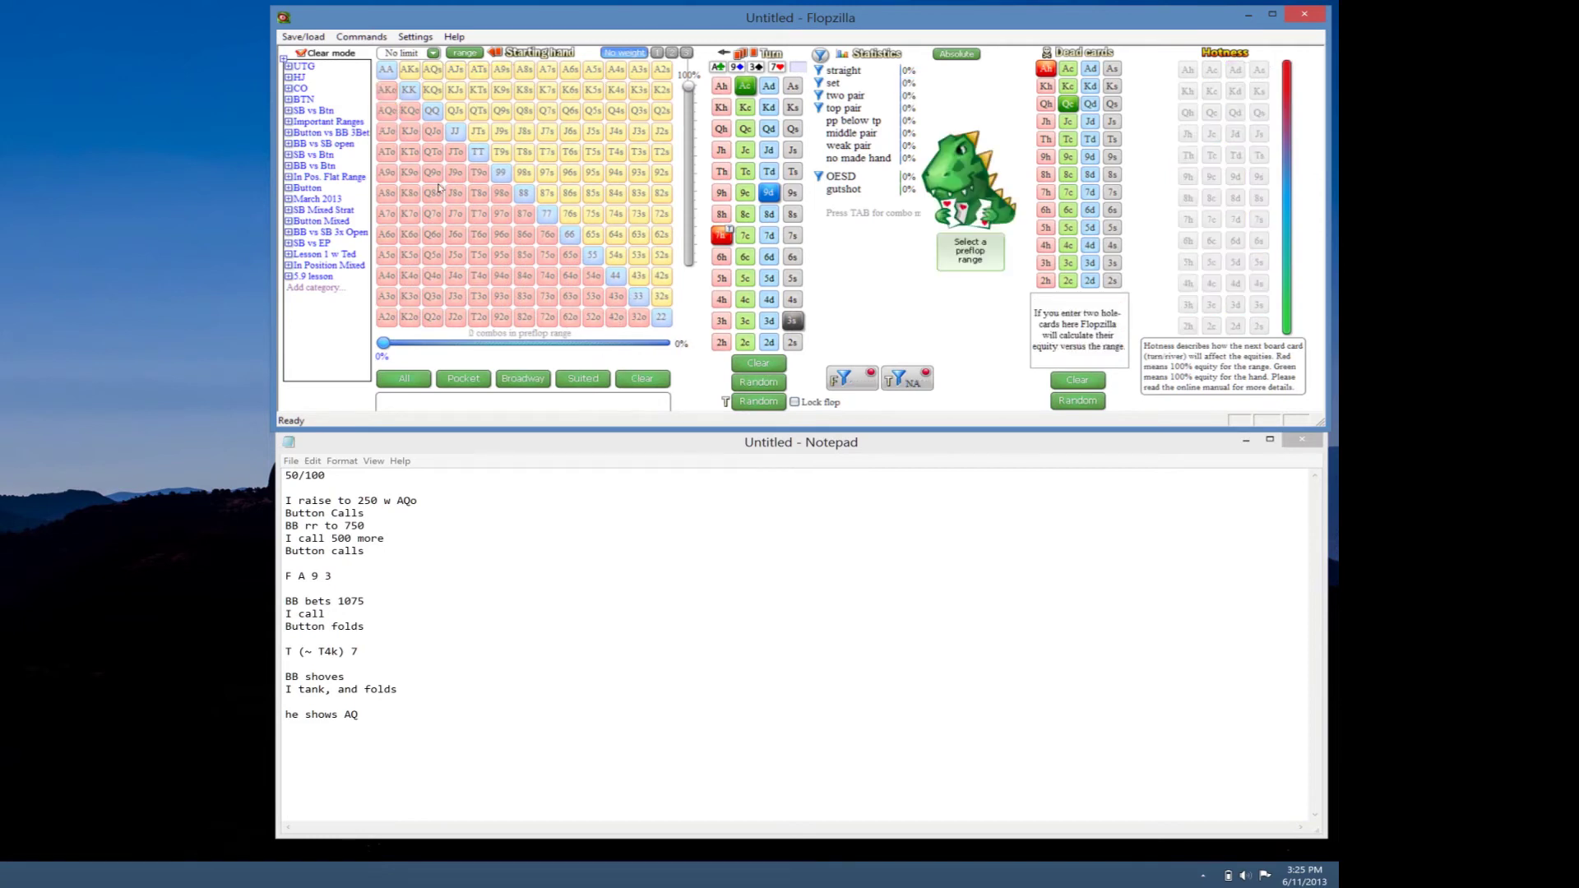
{"action": "left_click", "coordinate": [394, 74]}
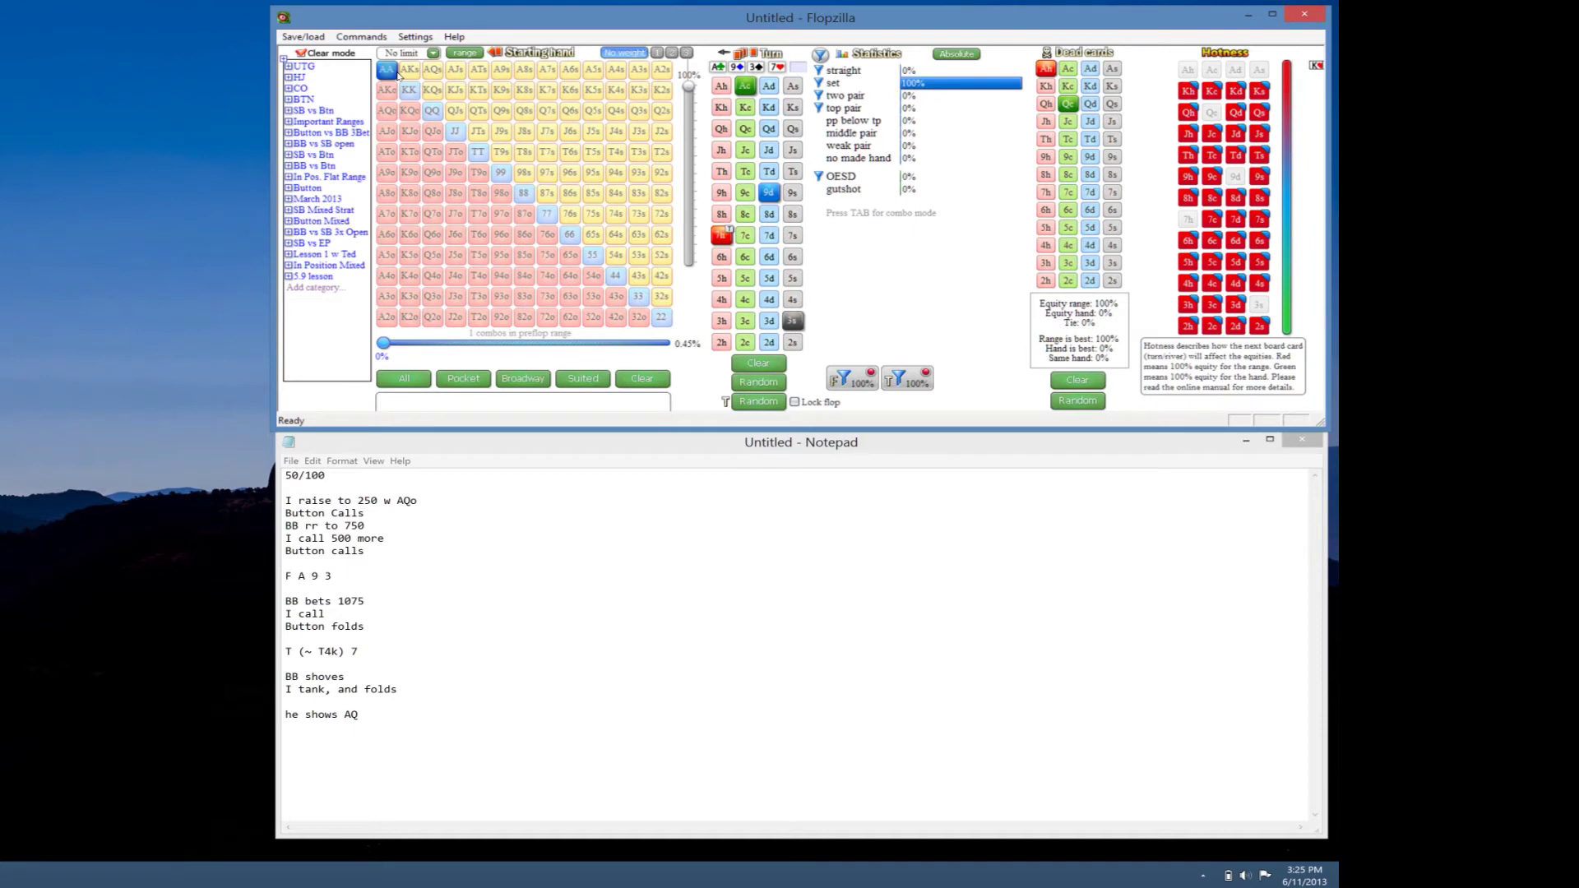
{"action": "left_click", "coordinate": [503, 174]}
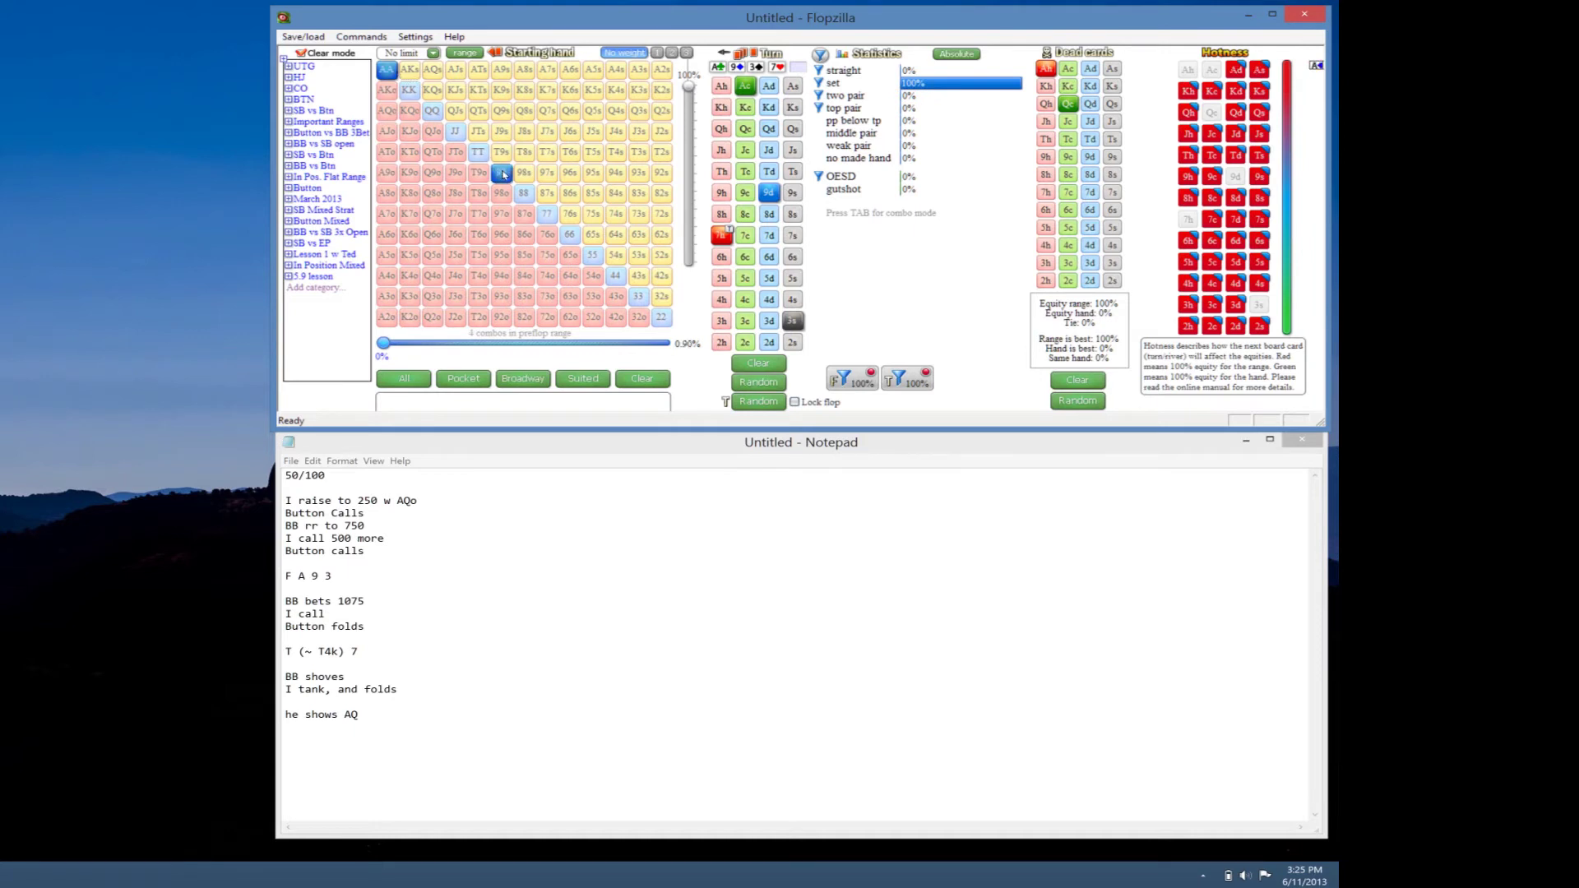
{"action": "left_click", "coordinate": [412, 71]}
{"action": "left_click", "coordinate": [388, 92]}
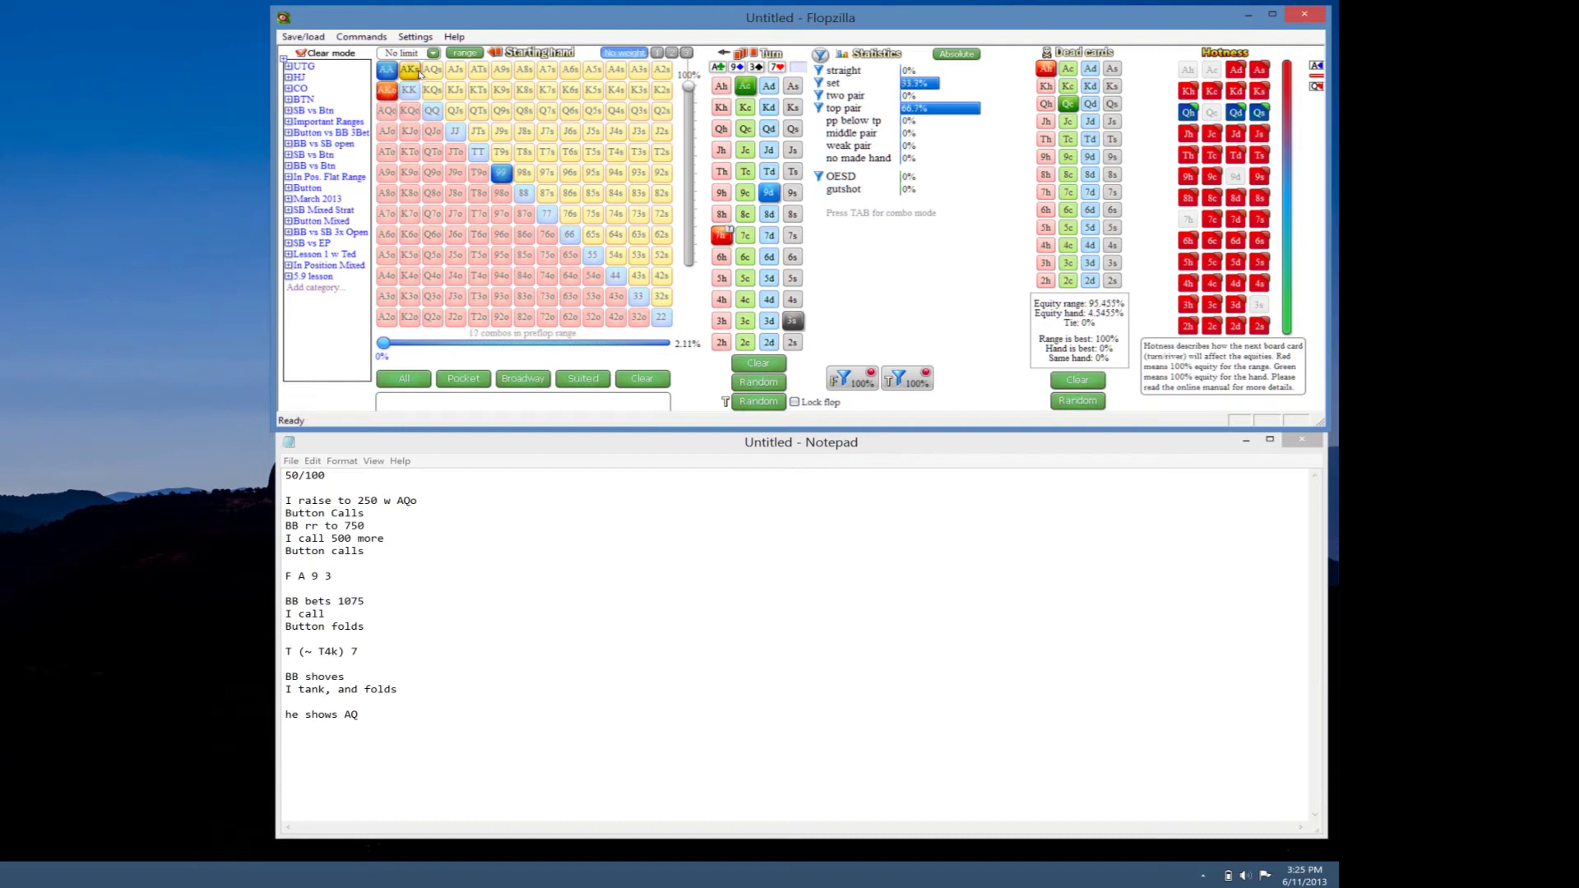
{"action": "left_click", "coordinate": [389, 115]}
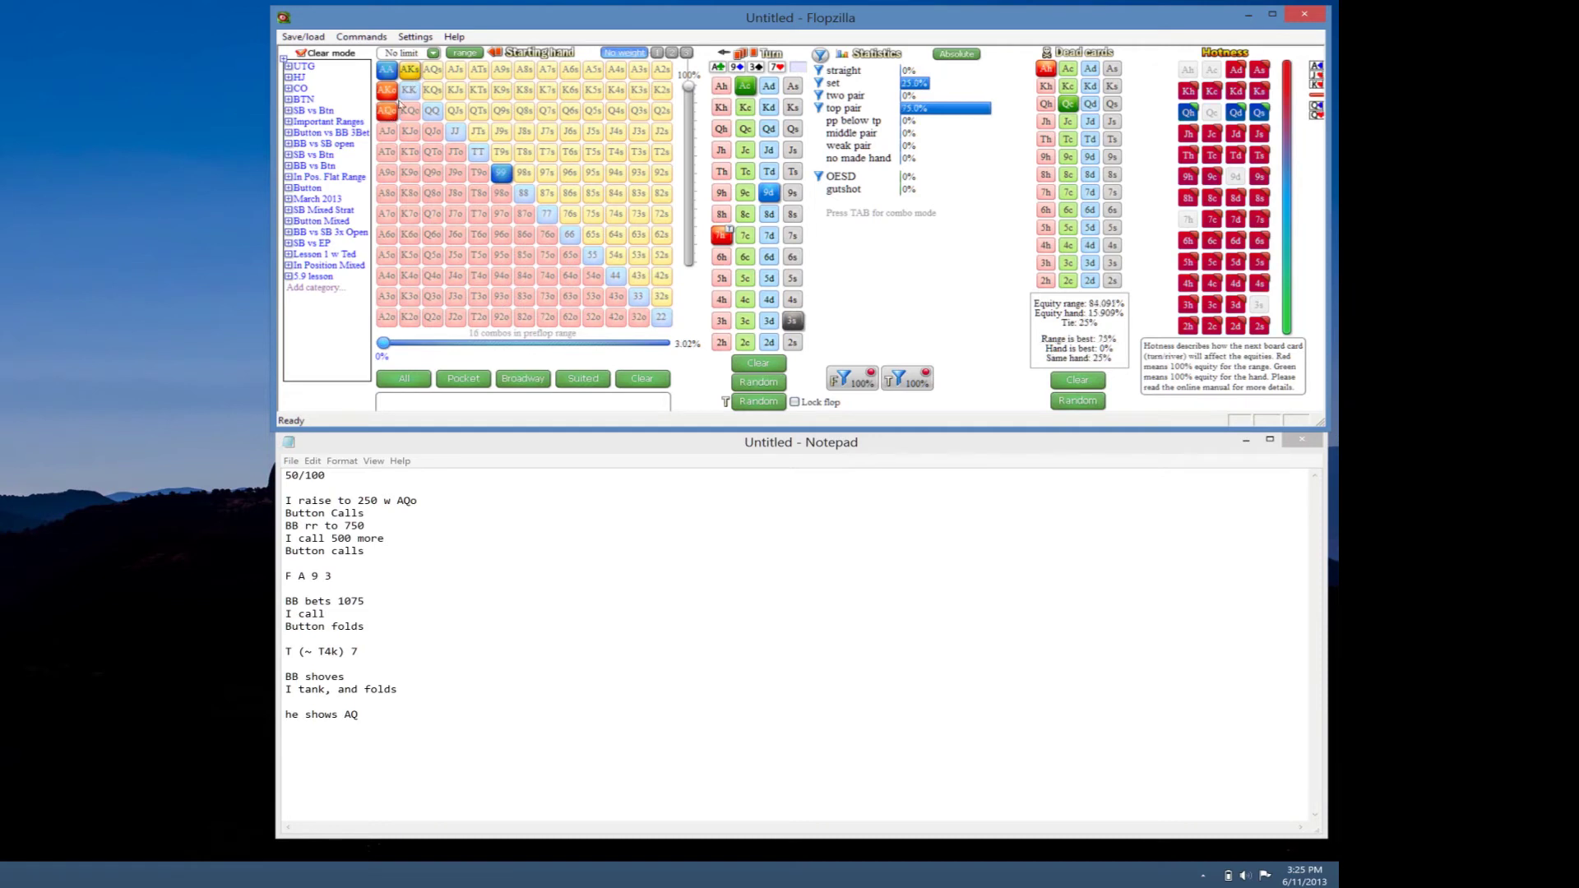
{"action": "left_click", "coordinate": [435, 71]}
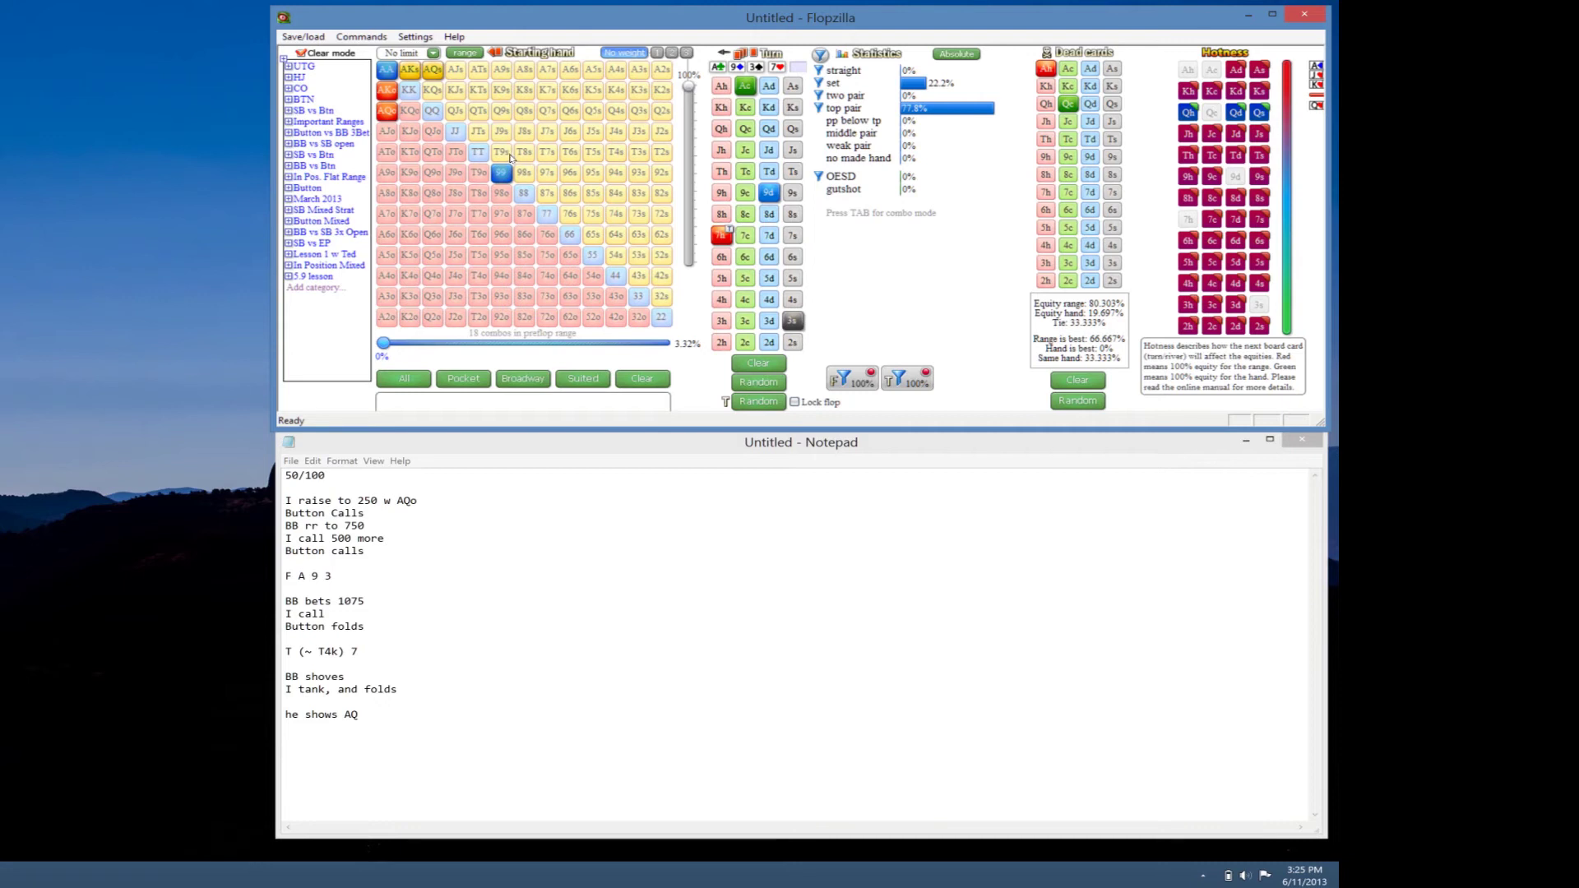
Try JTs in the range and remove it, and reduce the selection to only AKs and AKo
{"action": "left_click", "coordinate": [483, 132]}
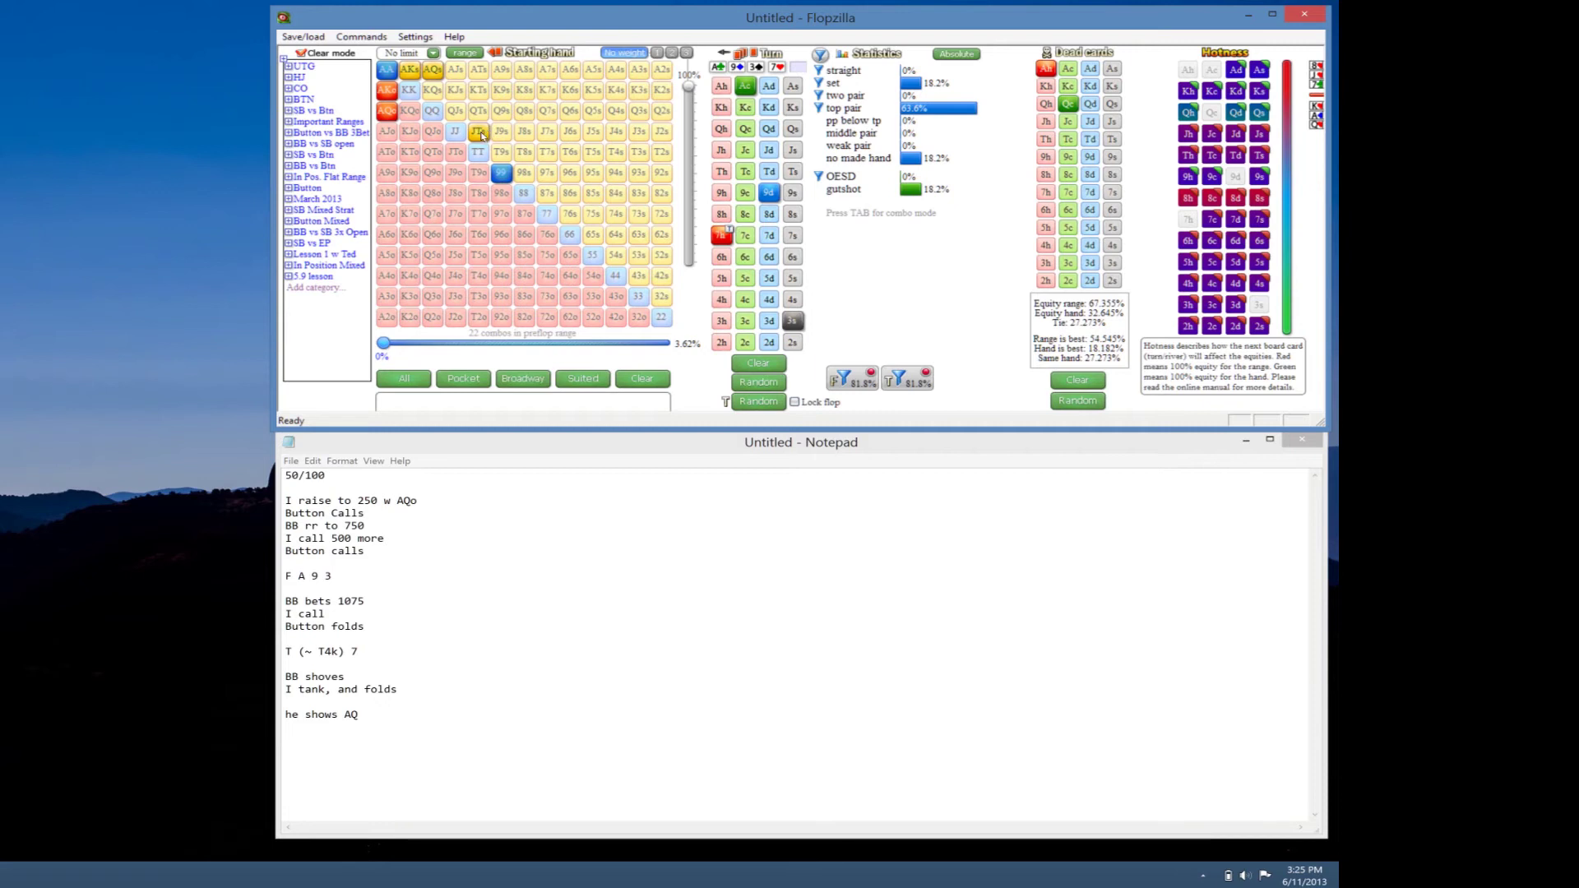
{"action": "left_click", "coordinate": [478, 134]}
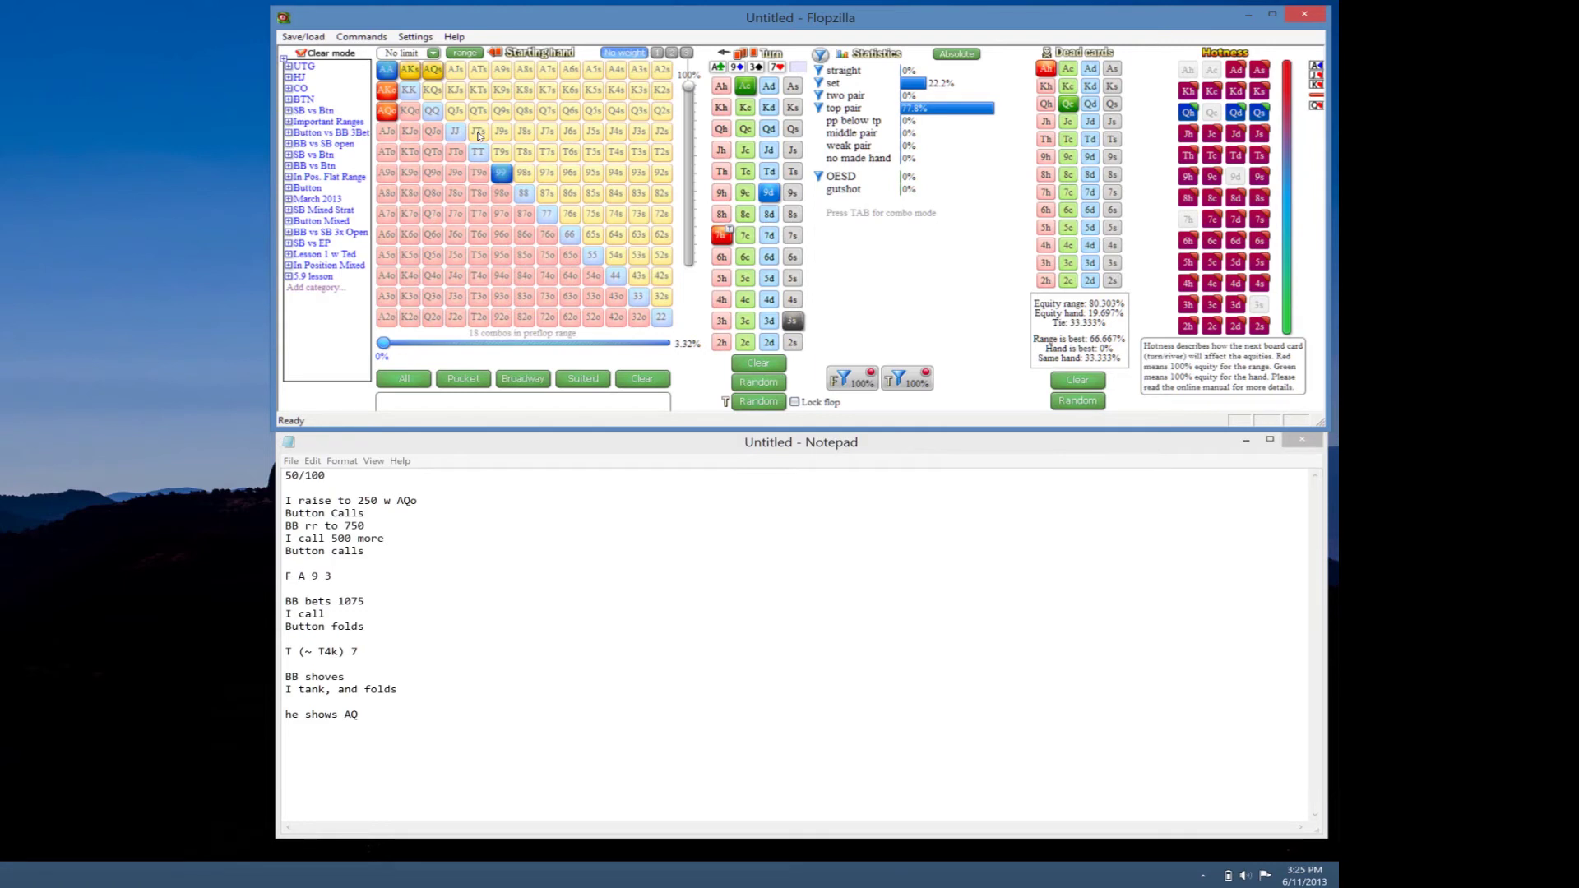
{"action": "left_click", "coordinate": [388, 112]}
{"action": "left_click", "coordinate": [392, 73]}
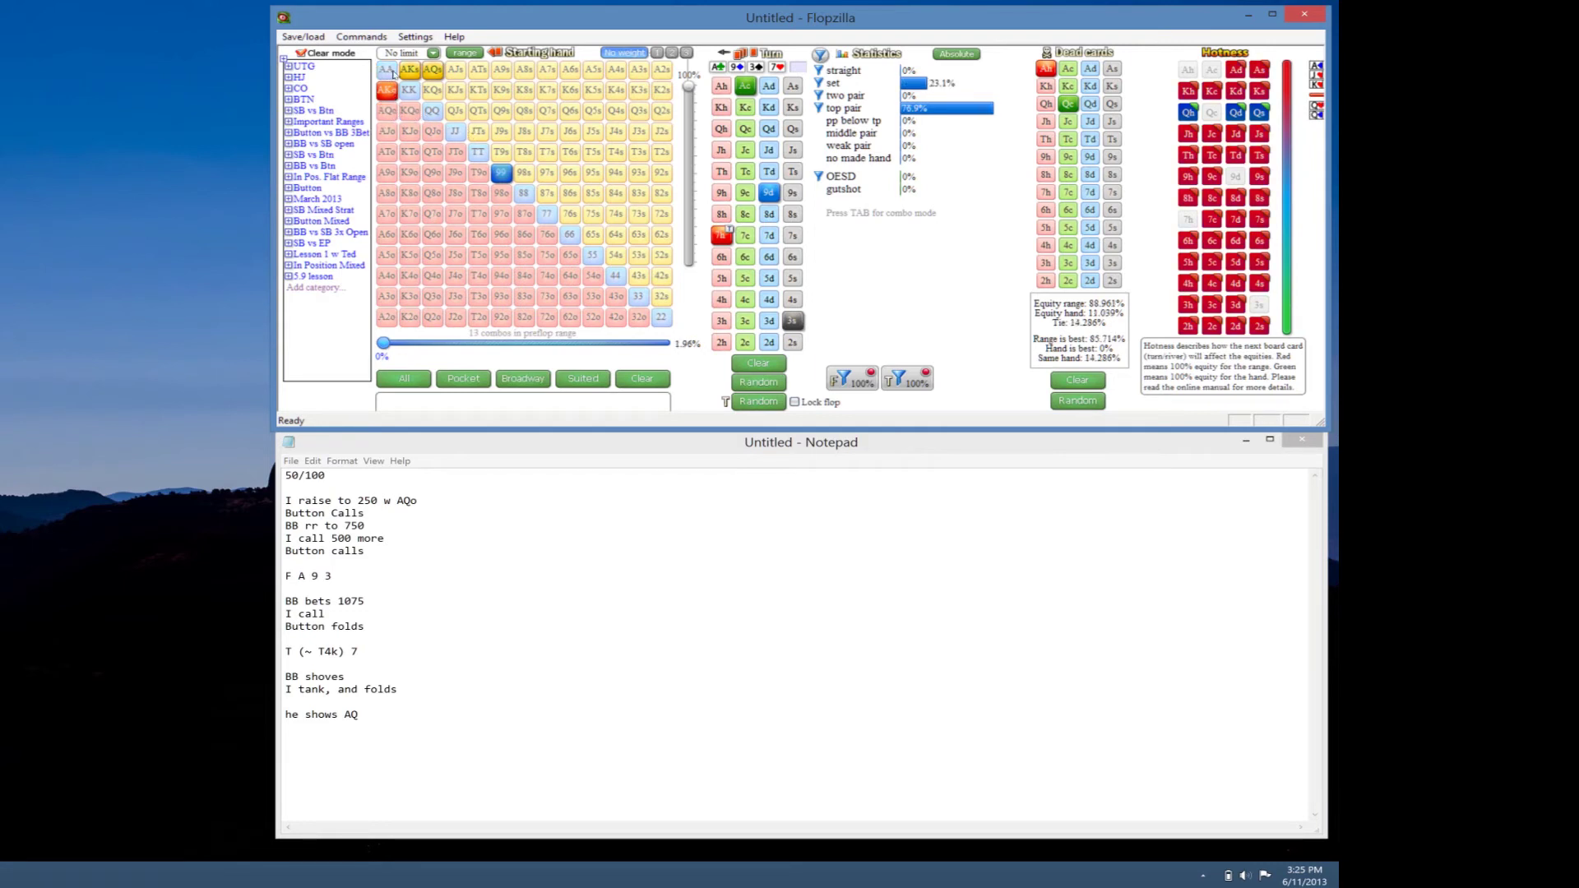
{"action": "left_click", "coordinate": [433, 70]}
{"action": "left_click", "coordinate": [503, 174]}
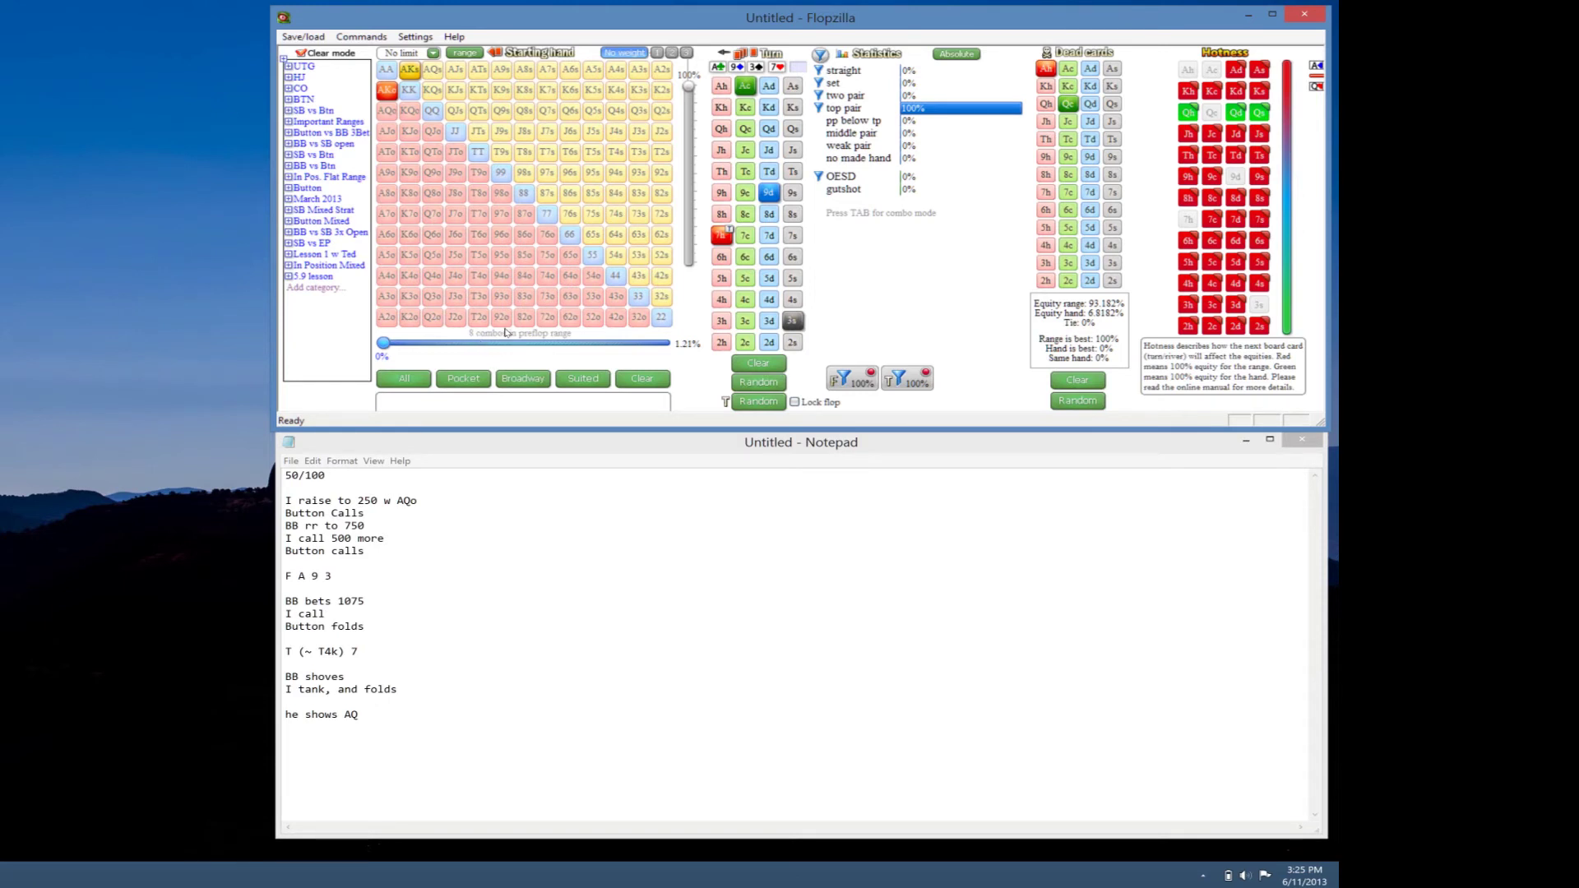
Switch the range to AQs and AQo, and extend it with AA, AKs, AKo, AJs and JTs
{"action": "key", "text": "Down"}
{"action": "left_click", "coordinate": [434, 70]}
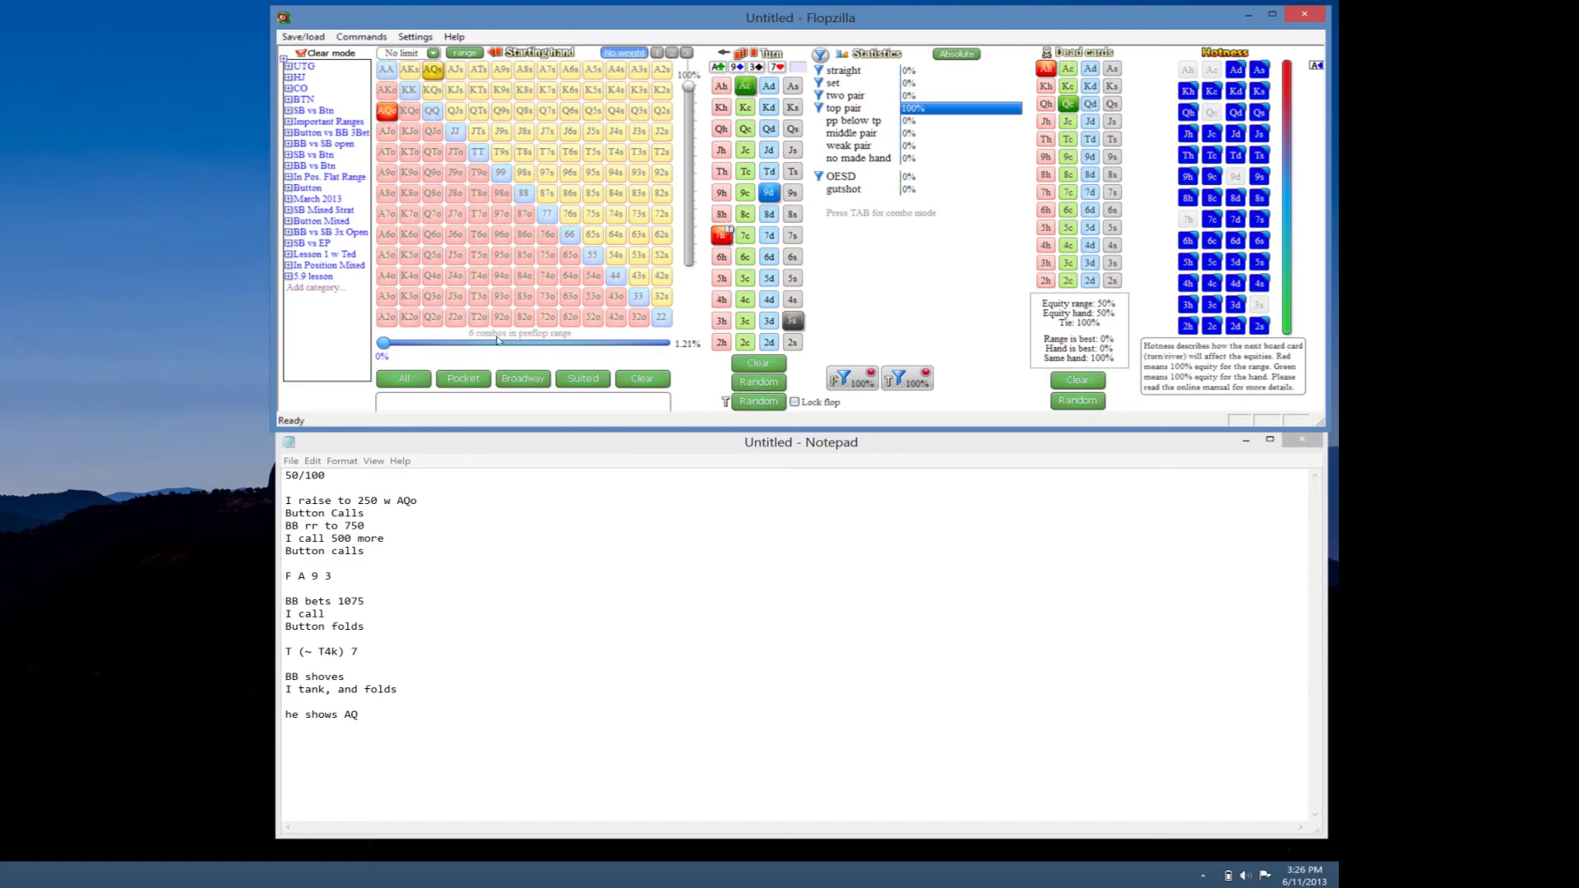
{"action": "left_click", "coordinate": [386, 70]}
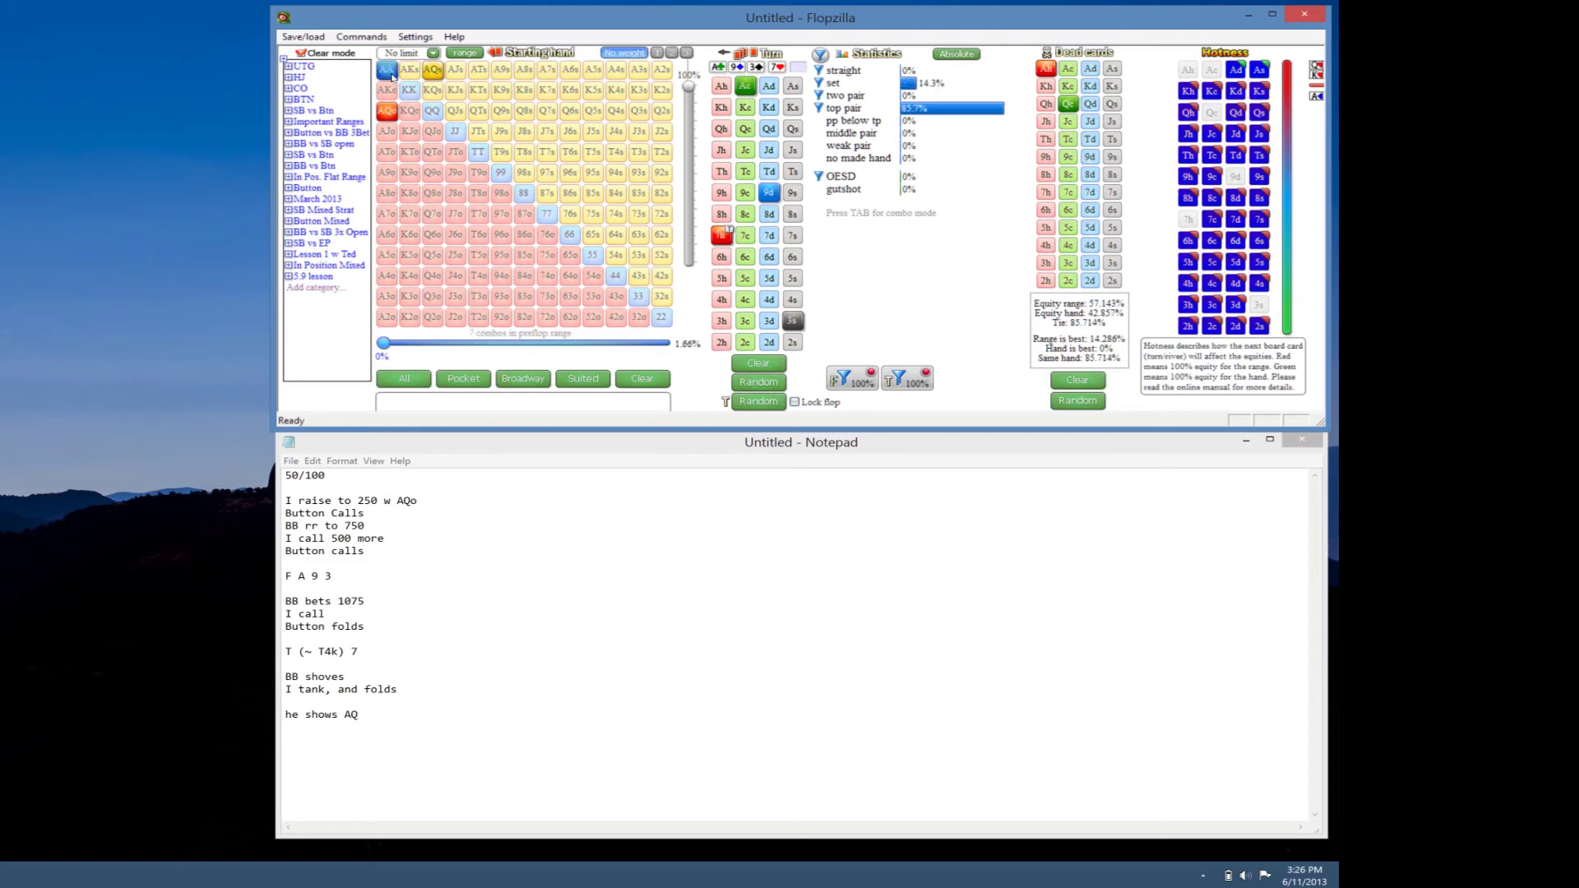
{"action": "left_click", "coordinate": [411, 70]}
{"action": "left_click", "coordinate": [388, 91]}
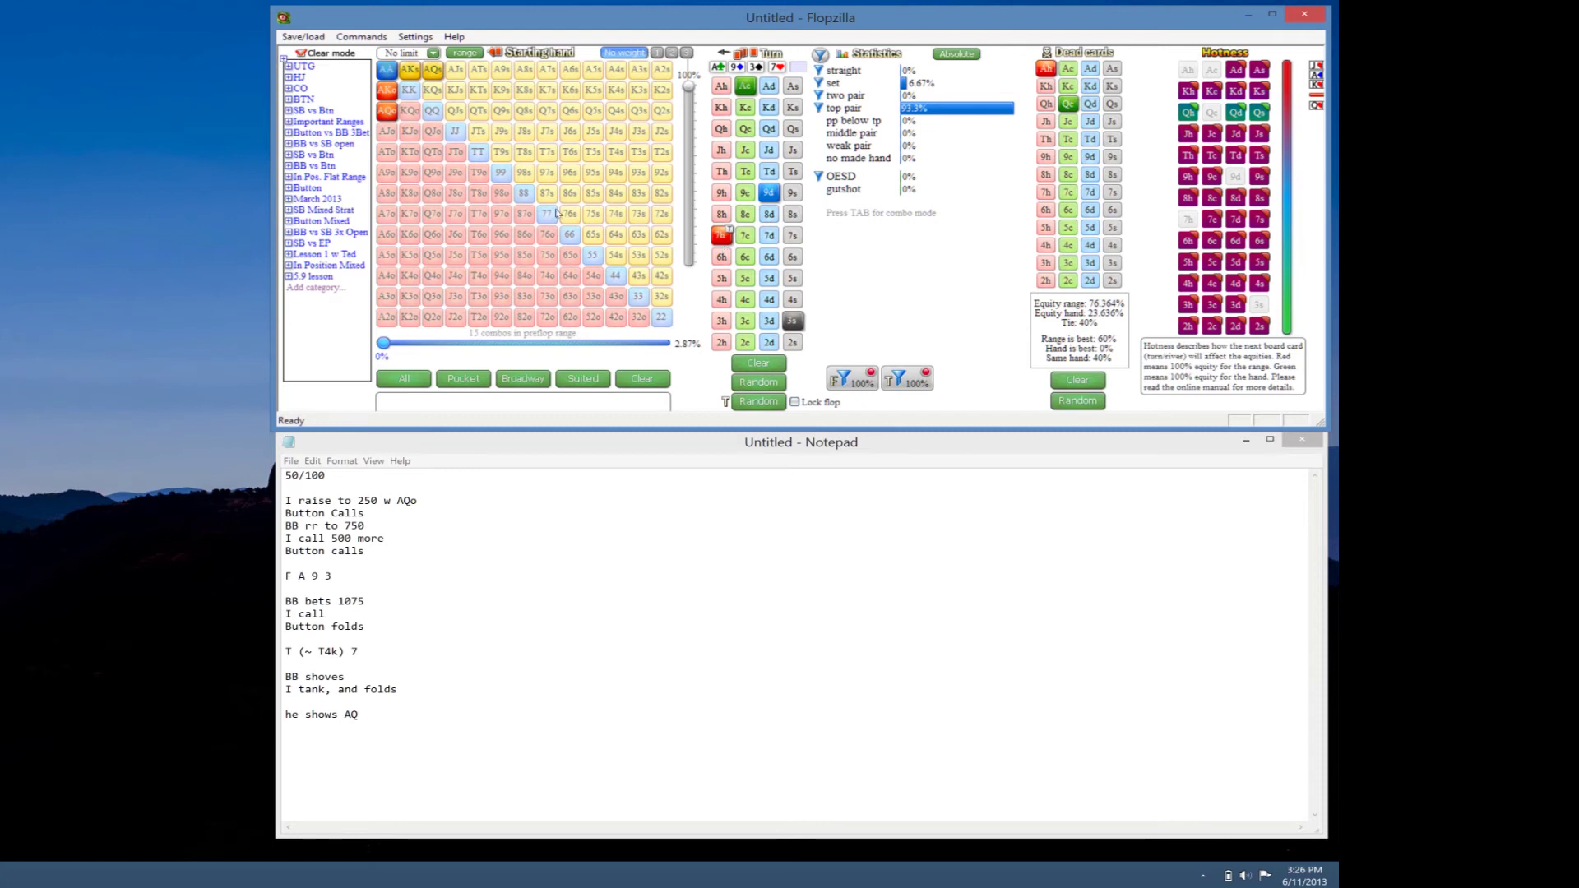
{"action": "left_click", "coordinate": [453, 71]}
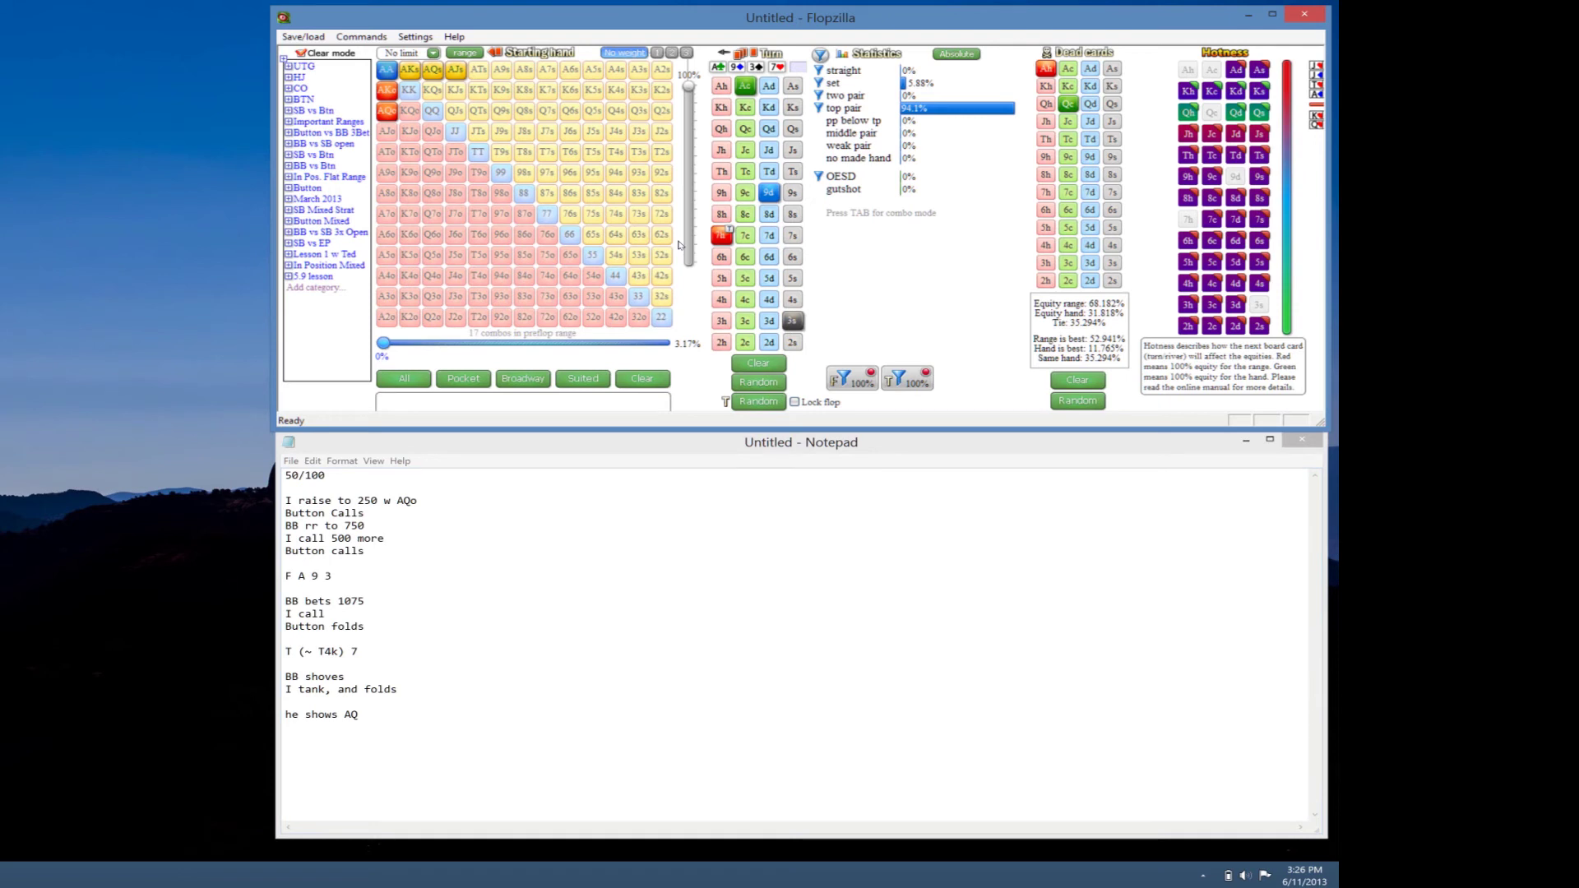
{"action": "left_click", "coordinate": [480, 132]}
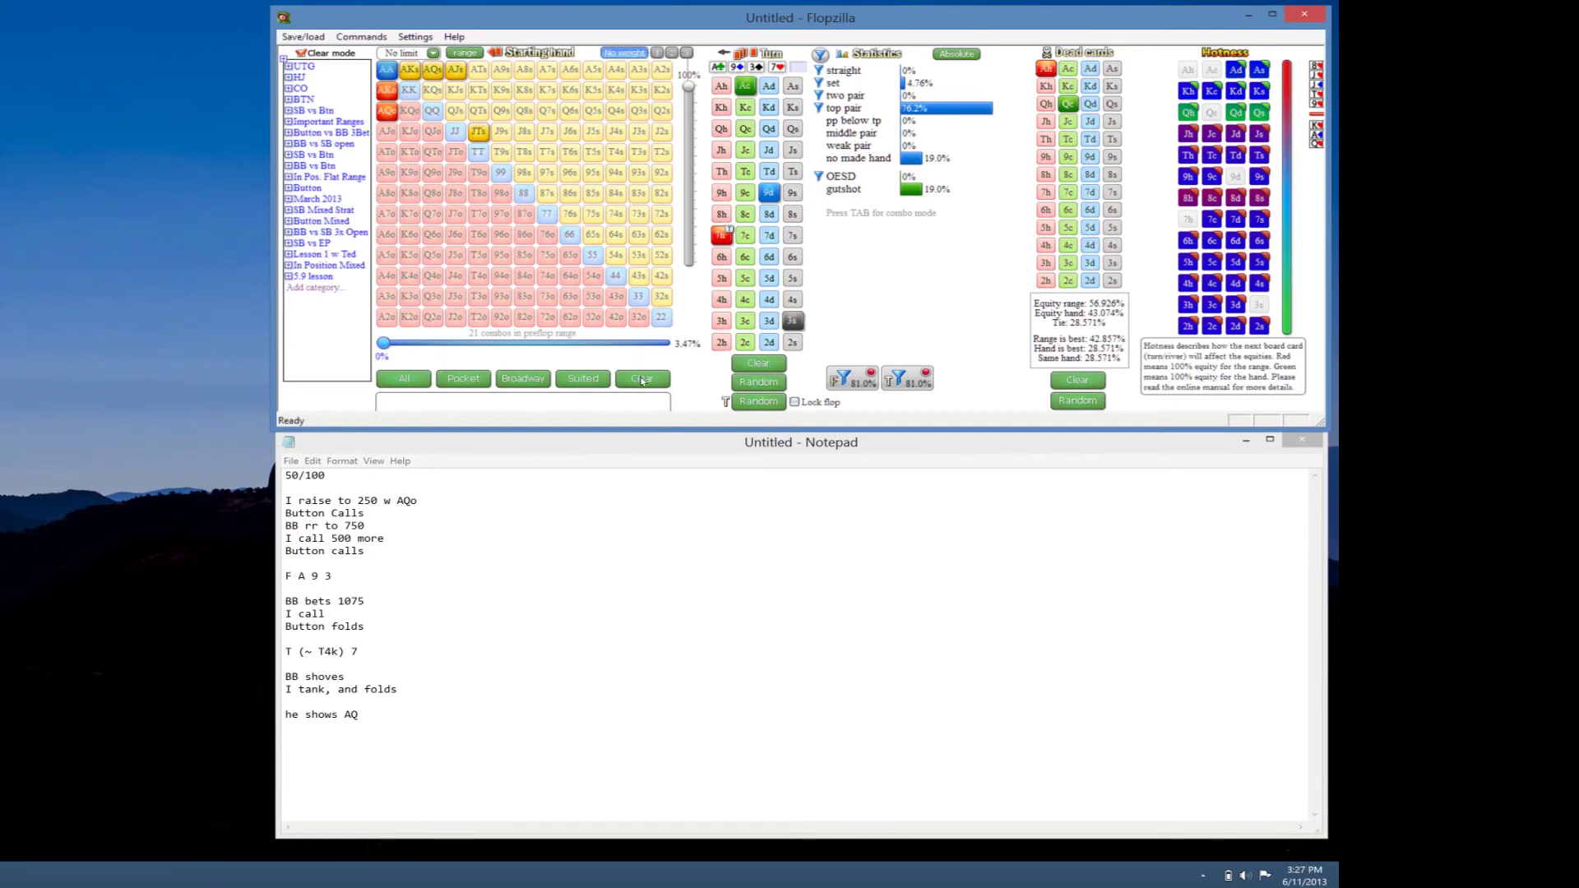
Clear the preflop range, the board and the dead cards
{"action": "left_click", "coordinate": [642, 379]}
{"action": "left_click", "coordinate": [761, 364]}
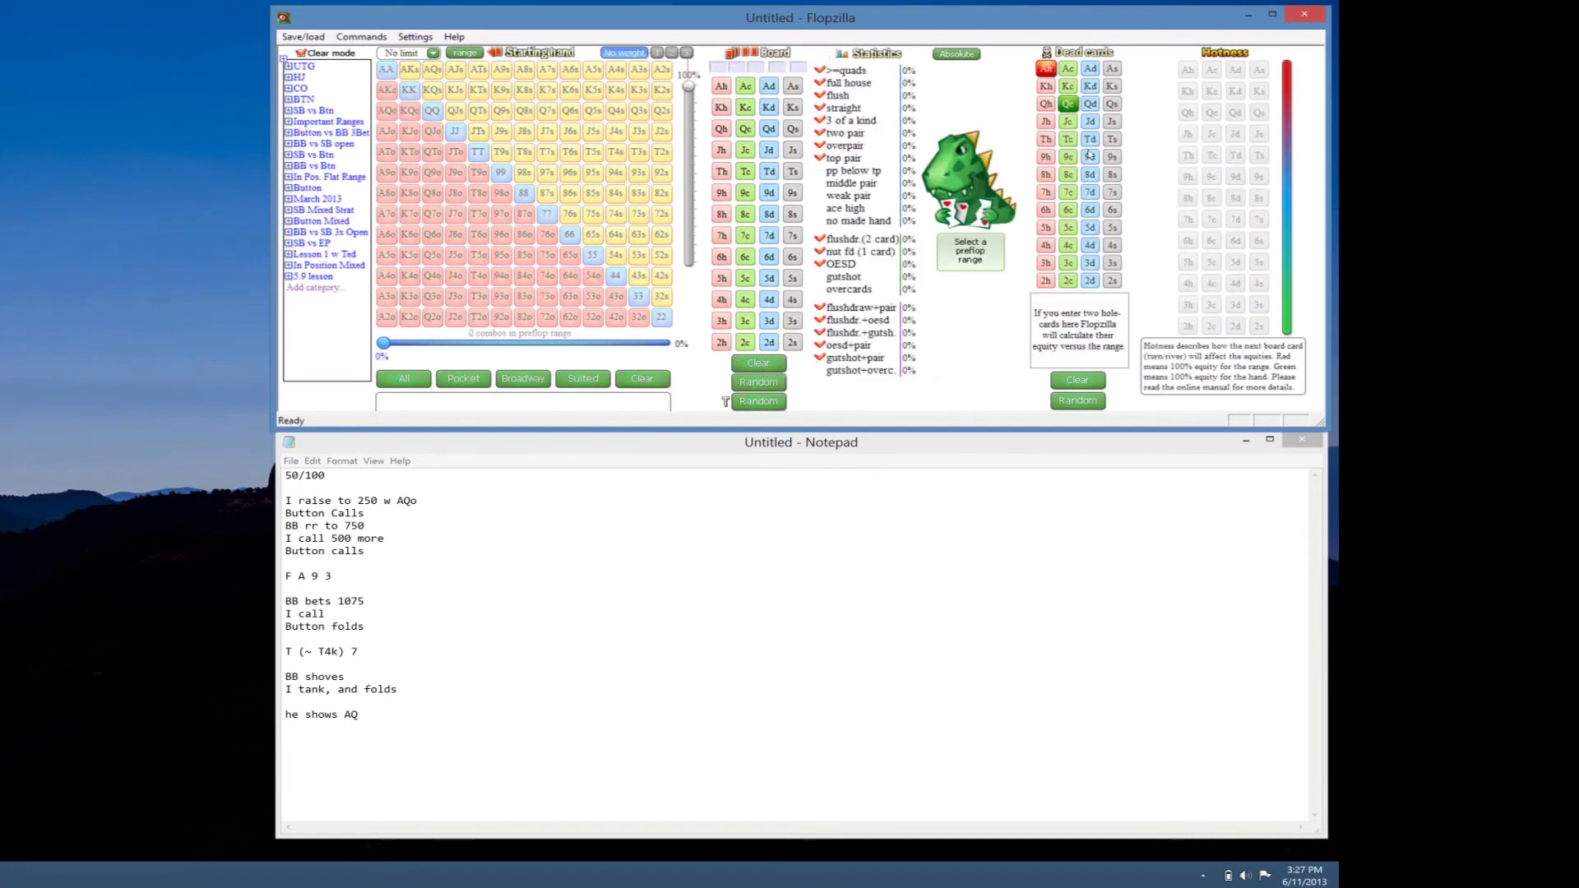
{"action": "left_click", "coordinate": [1074, 387]}
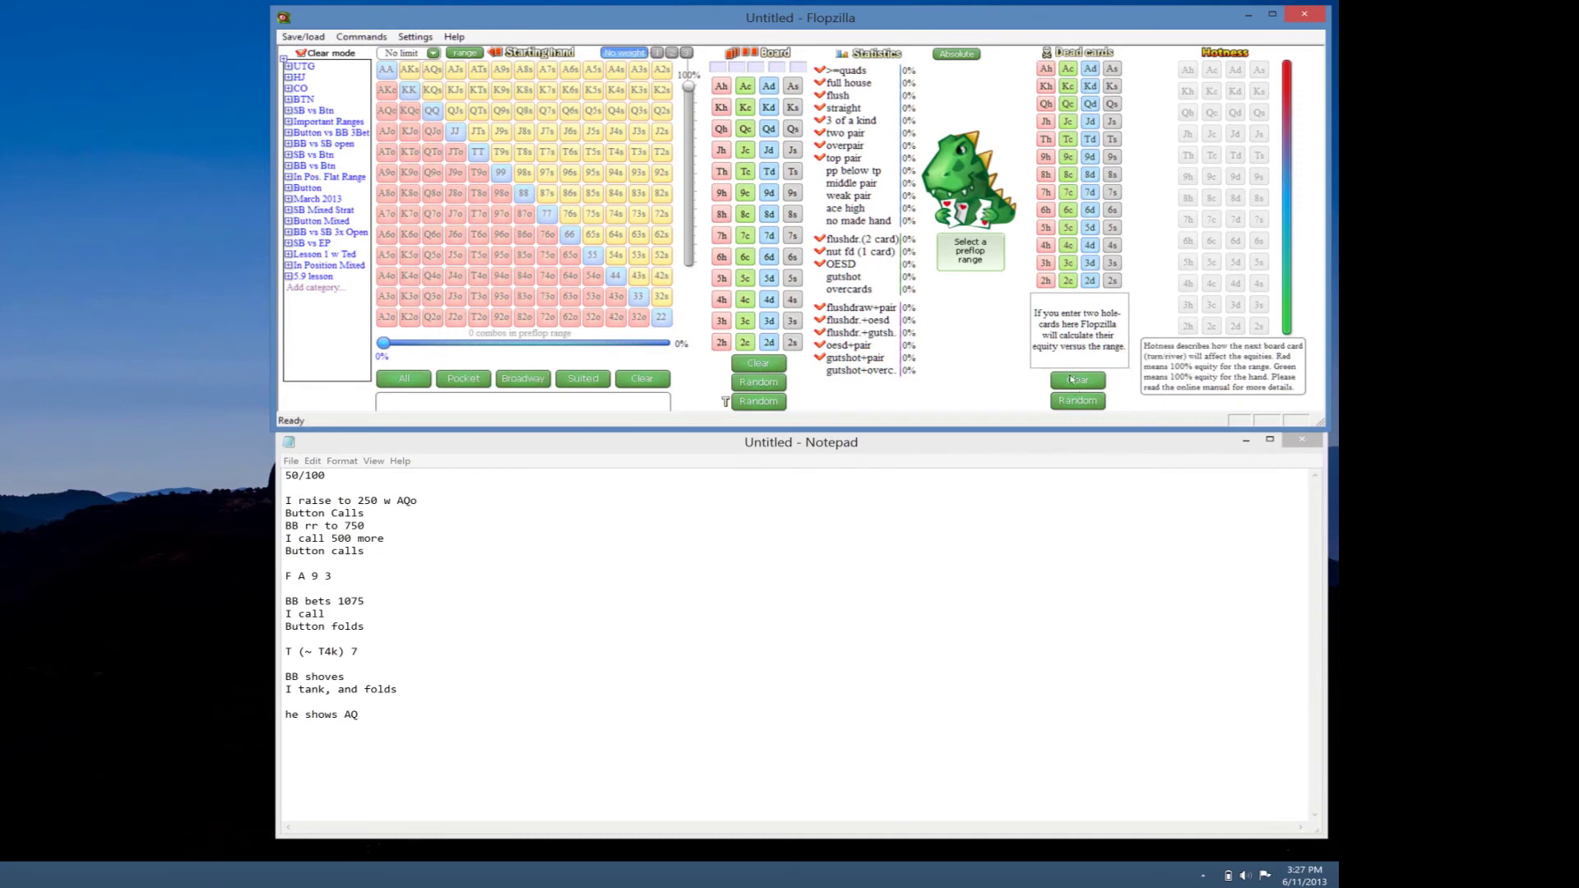
Enter the new hand's hole cards Ac and 7d as dead cards
{"action": "left_click", "coordinate": [1070, 69]}
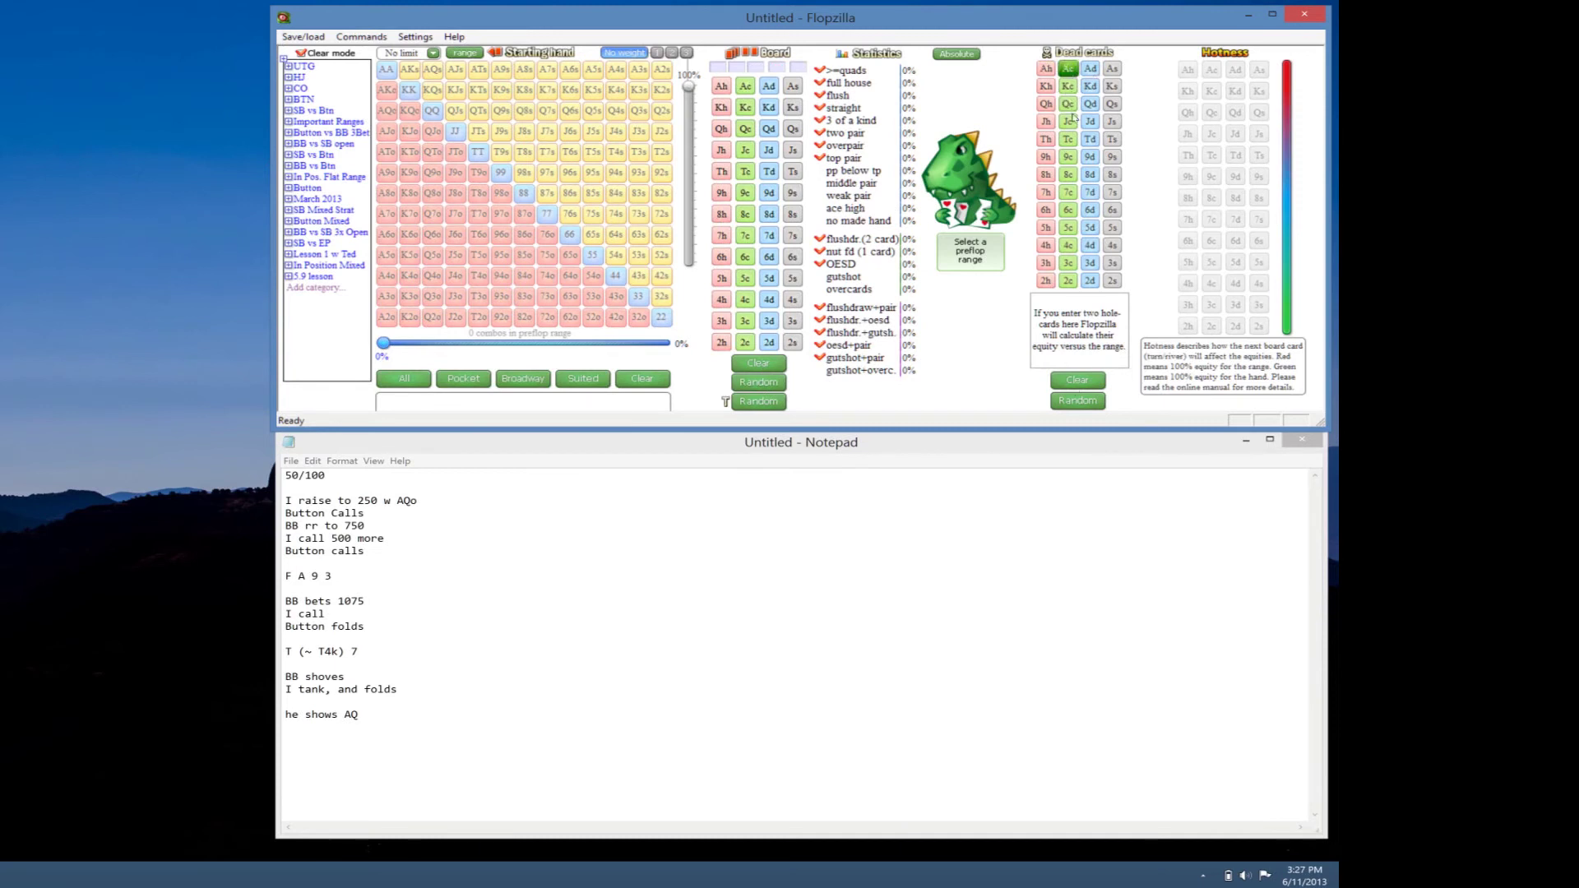
{"action": "left_click", "coordinate": [1091, 192]}
Replace the old hand notes below 50/100 with "UTG+1 Raises to 200", "I call bb" and the flop line "F (T450)"
{"action": "left_click_drag", "start_coordinate": [379, 742], "coordinate": [286, 501]}
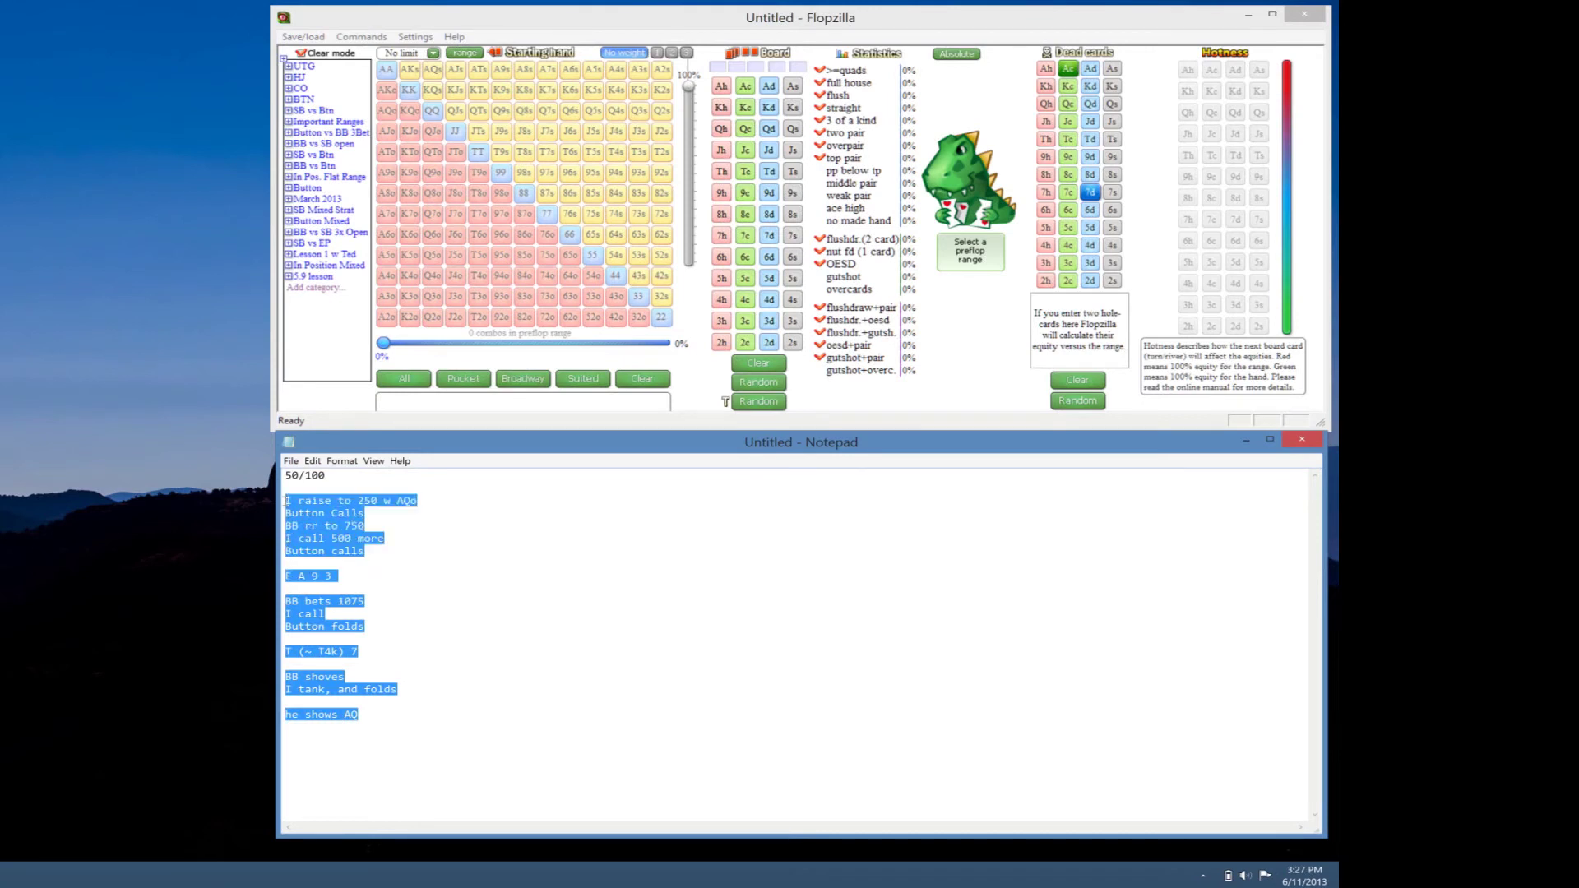
{"action": "key", "text": "Delete"}
{"action": "type", "text": "UT"}
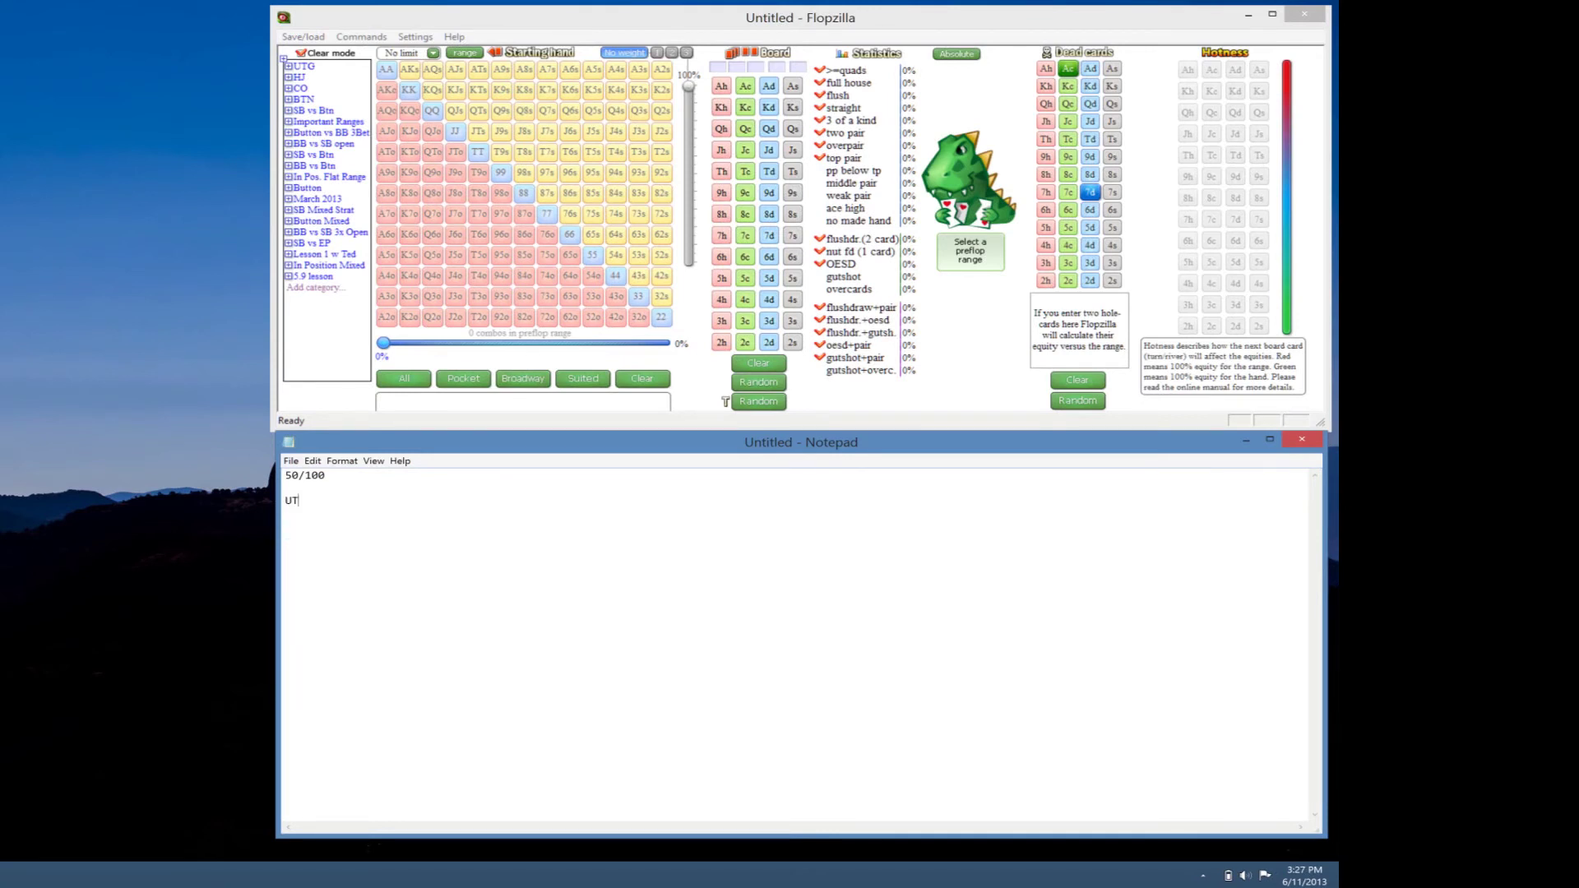
{"action": "type", "text": "G+1"}
{"action": "type", "text": " Raises to 200 "}
{"action": "type", "text": "I call bb  F "}
{"action": "type", "text": "(T"}
{"action": "type", "text": "450)"}
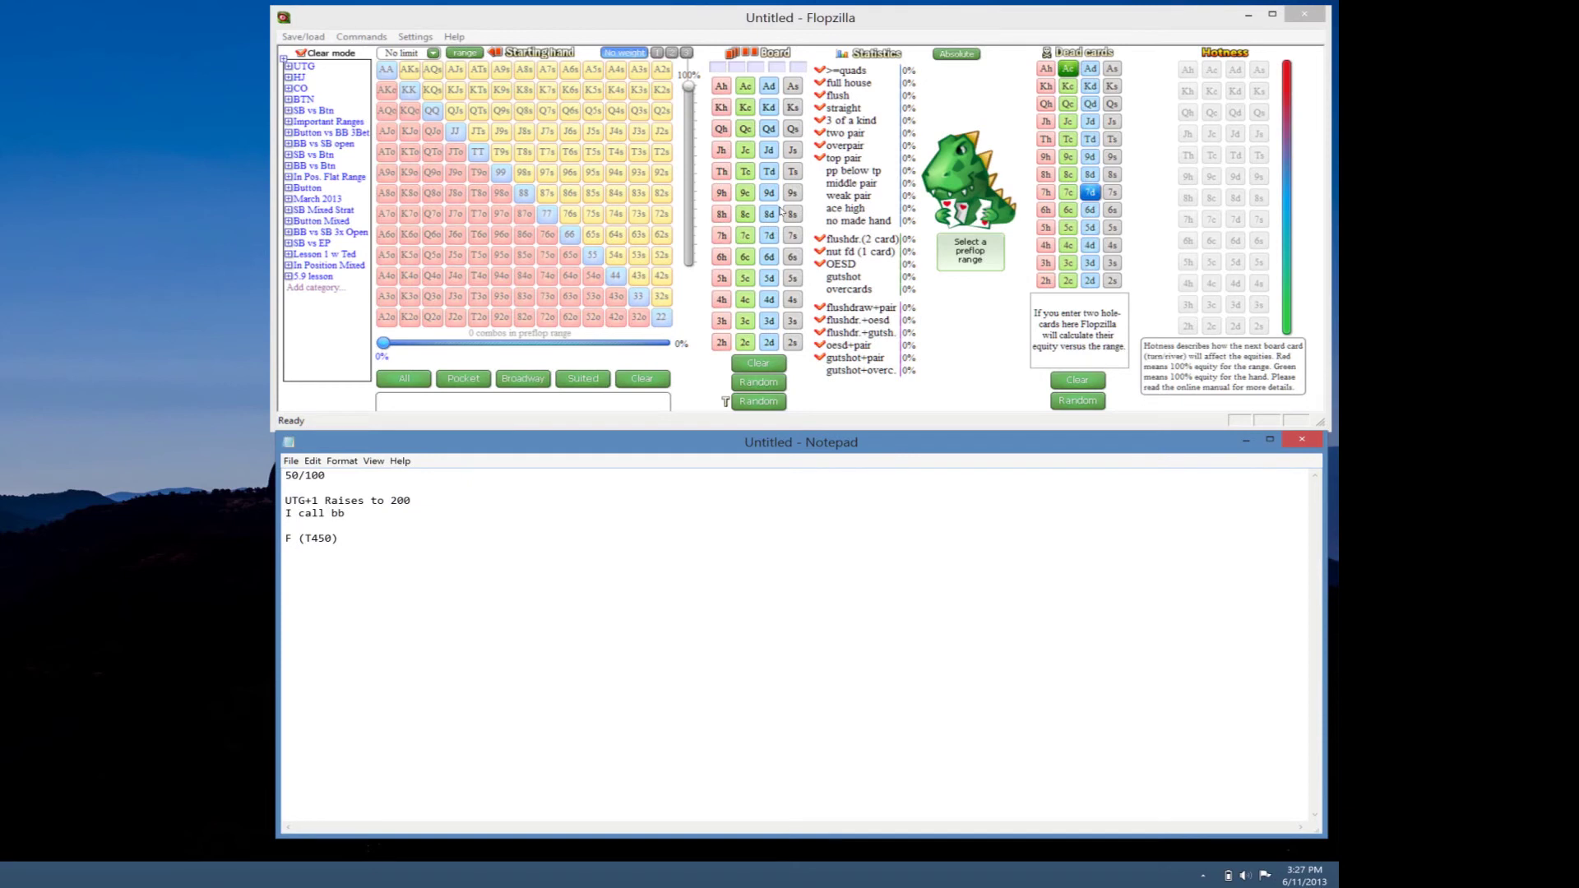
Set the flop on the board to Qc, 7h and 5h
{"action": "left_click", "coordinate": [747, 130]}
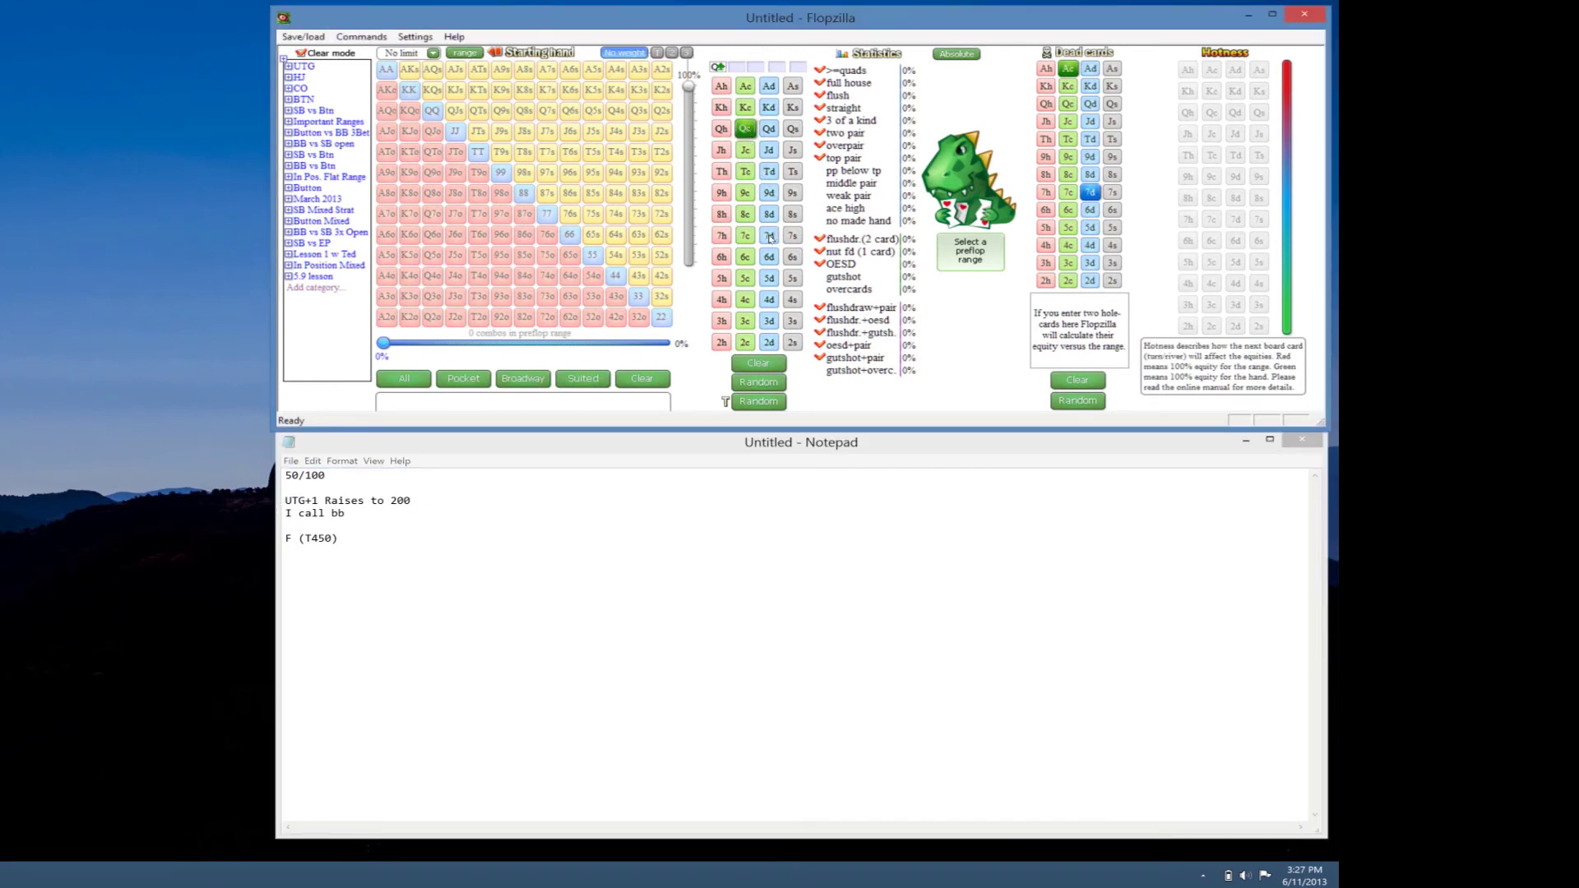
{"action": "left_click", "coordinate": [722, 236]}
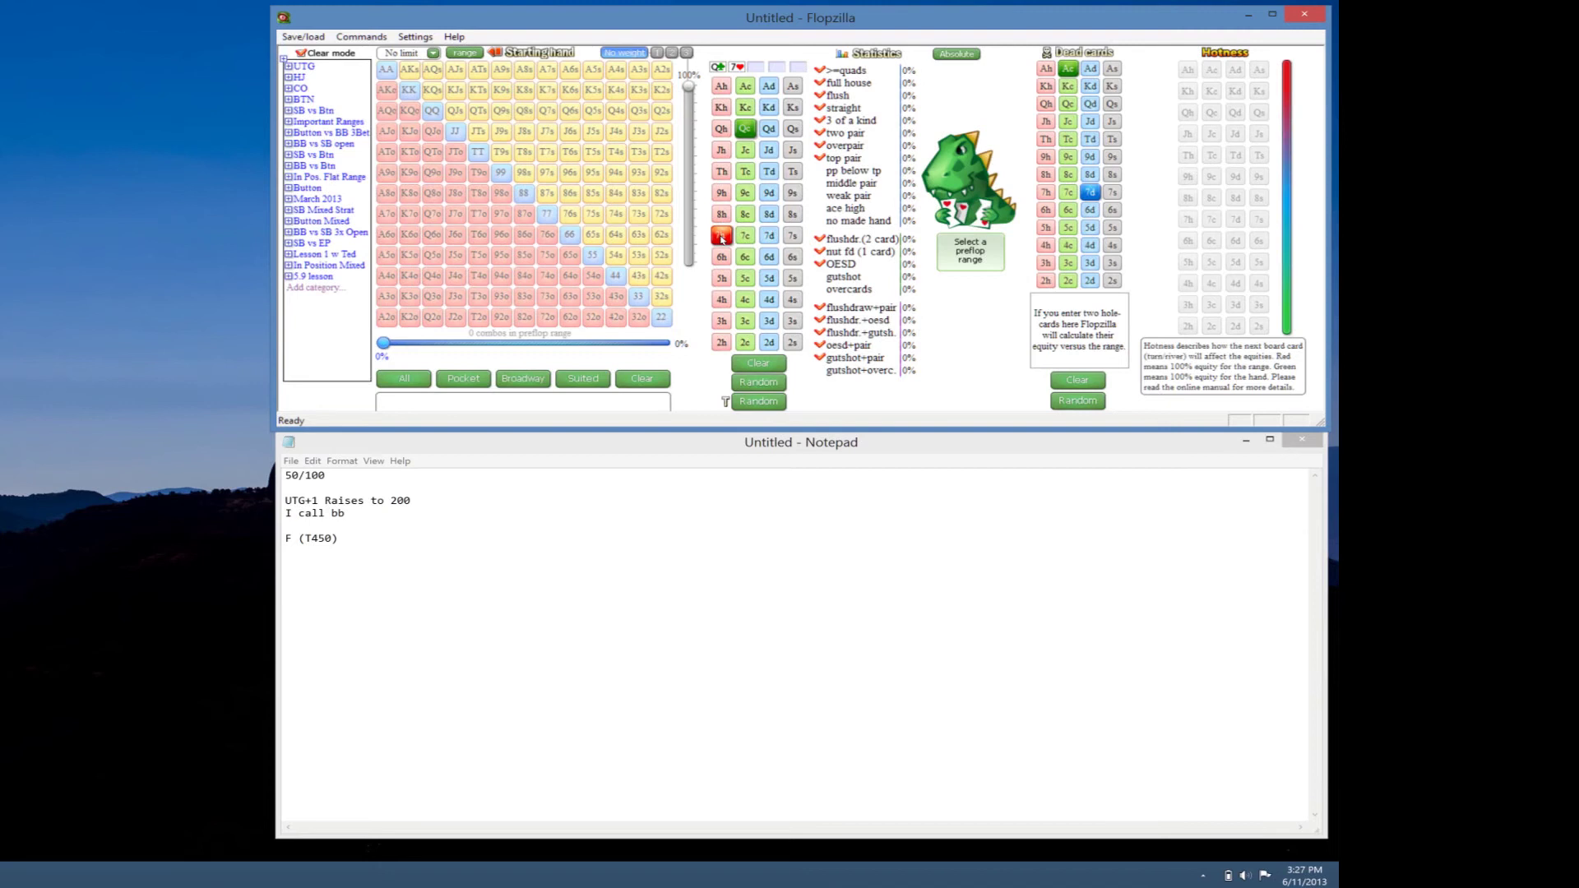
{"action": "left_click", "coordinate": [791, 279]}
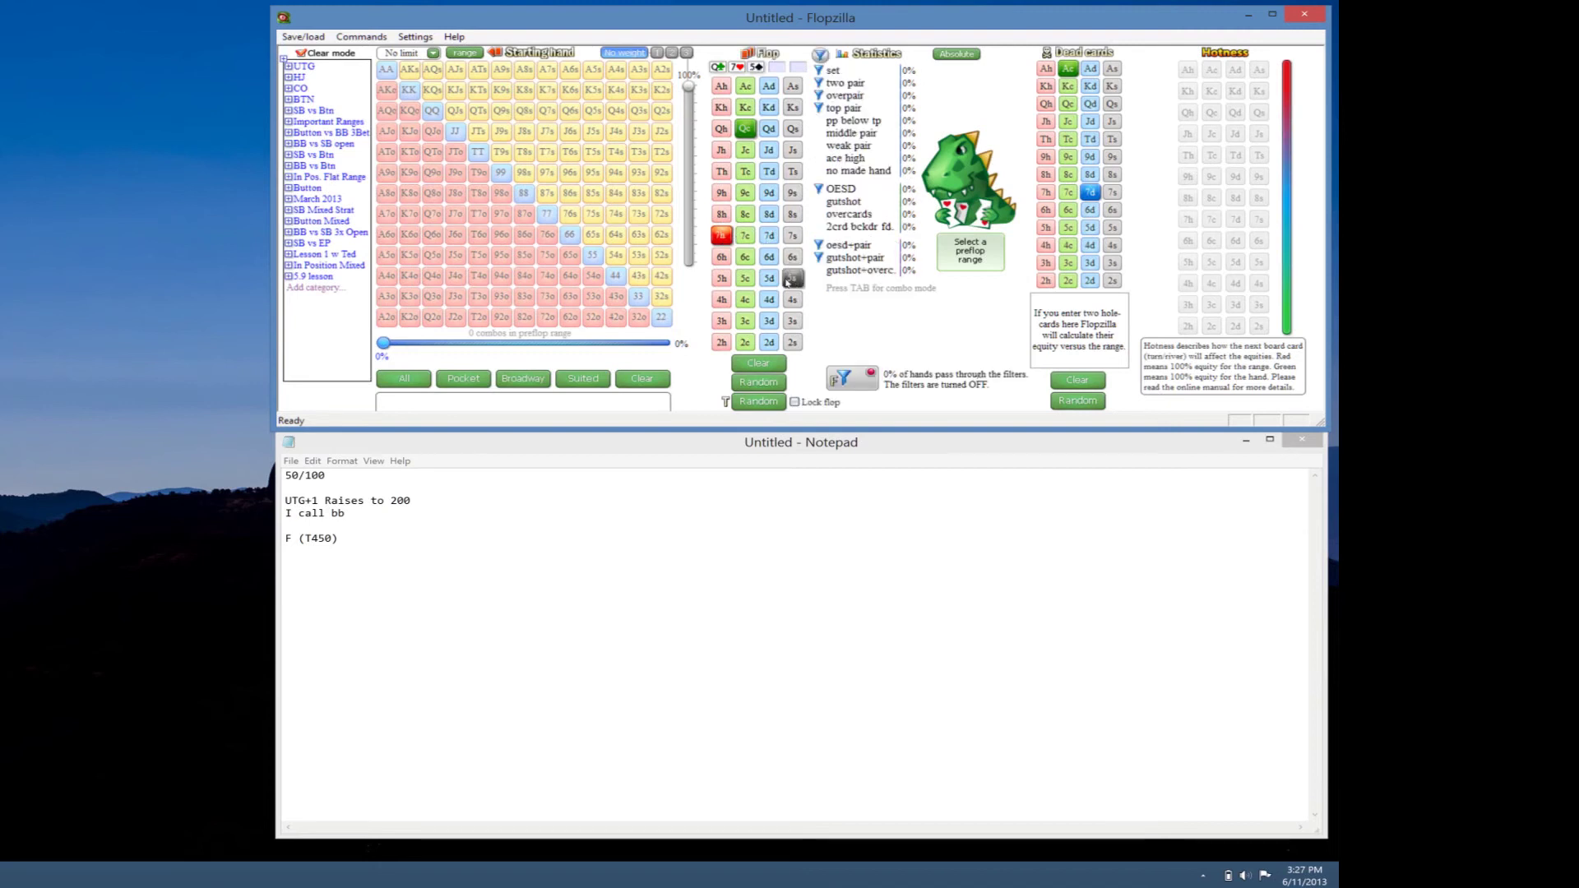
{"action": "left_click", "coordinate": [791, 278]}
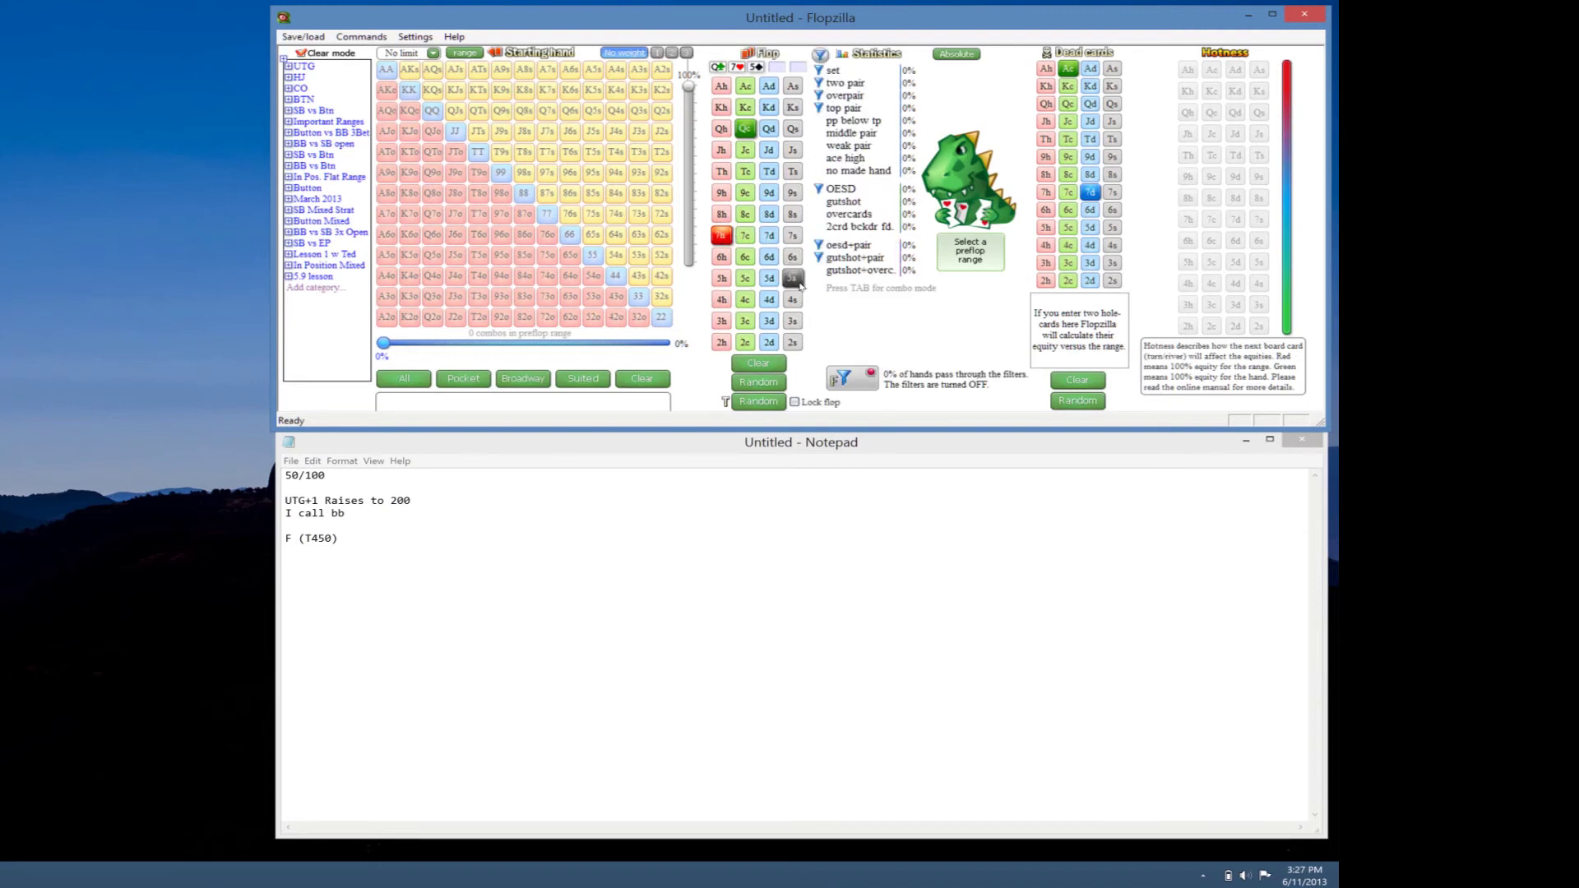
{"action": "left_click", "coordinate": [727, 282]}
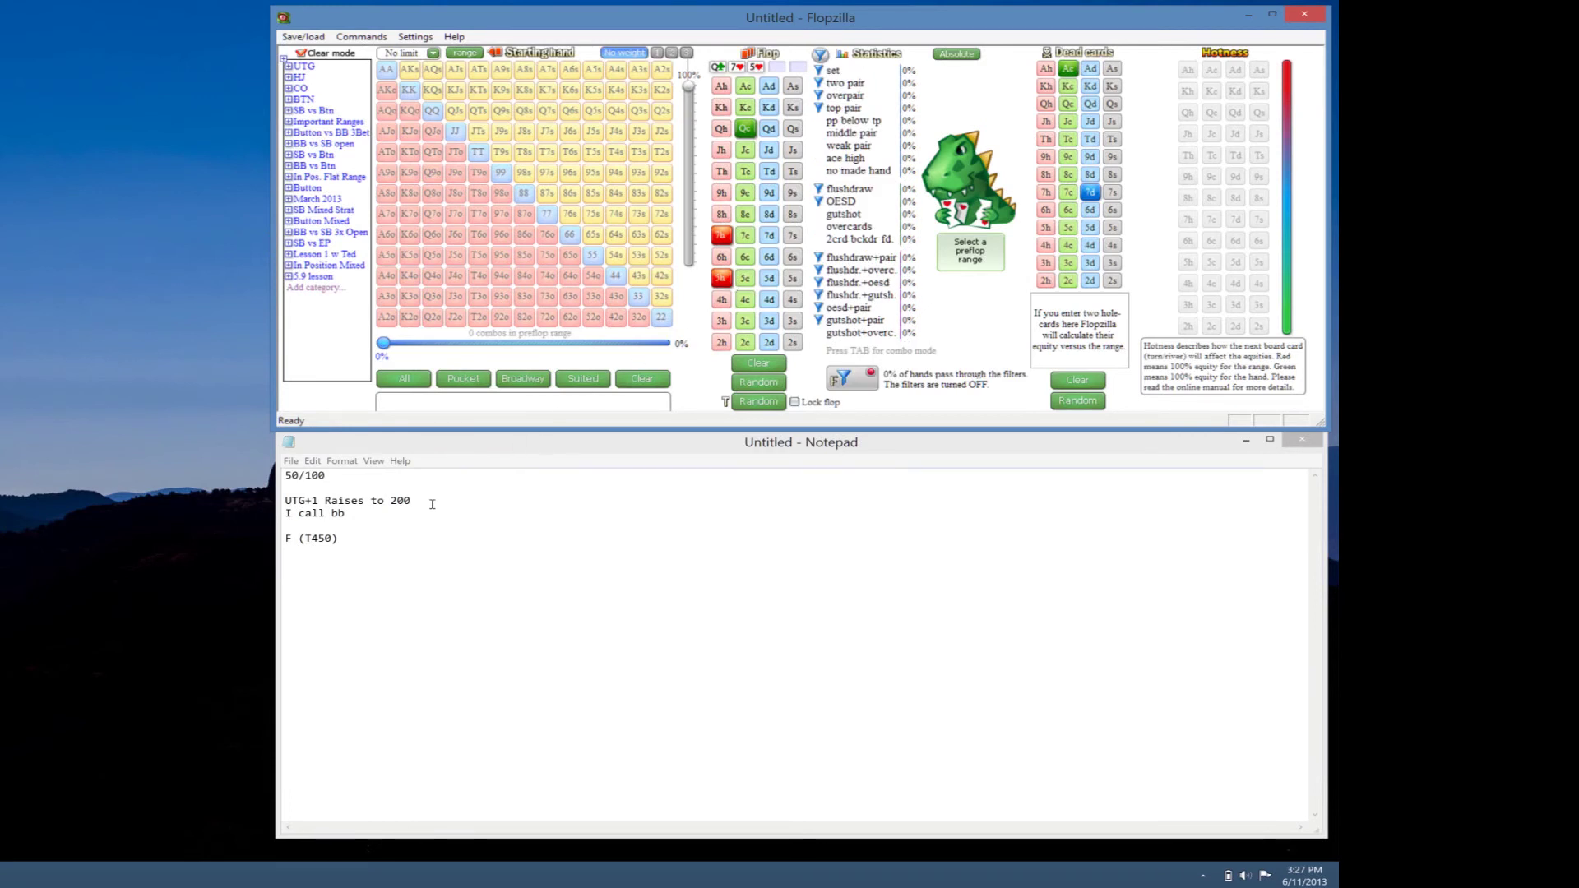
Complete the flop line in the notes with "Q 7 5" and add the flop action "I check call 200"
{"action": "left_click", "coordinate": [371, 550]}
{"action": "type", "text": "Q"}
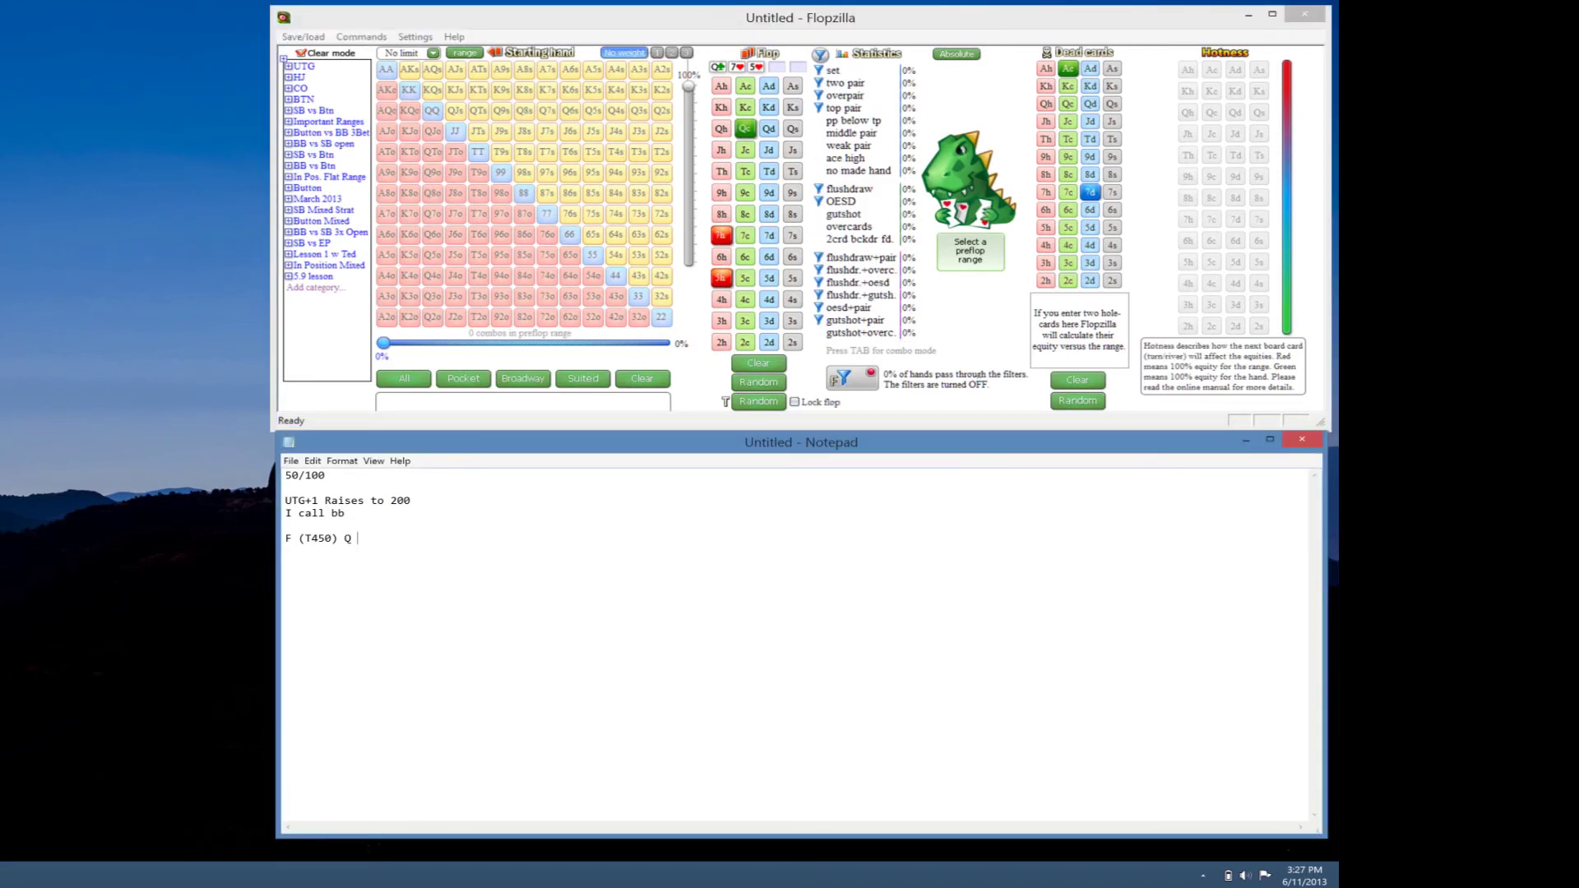
{"action": "type", "text": " 7 5"}
{"action": "key", "text": "Return"}
{"action": "key", "text": "Return"}
{"action": "type", "text": "T"}
{"action": "key", "text": "BackSpace"}
{"action": "key", "text": "BackSpace"}
{"action": "type", "text": "he bets"}
{"action": "left_click_drag", "start_coordinate": [348, 563], "coordinate": [303, 564]}
{"action": "key", "text": "BackSpace"}
{"action": "key", "text": "BackSpace"}
{"action": "key", "text": "BackSpace"}
{"action": "key", "text": "BackSpace"}
{"action": "type", "text": "I che"}
{"action": "type", "text": "ck call 200  T "}
Note the turn as "T (T850) A" with "I check call 300", and the river as "R (T1450) 4"
{"action": "type", "text": "(T850) "}
{"action": "type", "text": "A  "}
{"action": "type", "text": "I check call 30"}
{"action": "type", "text": "0  "}
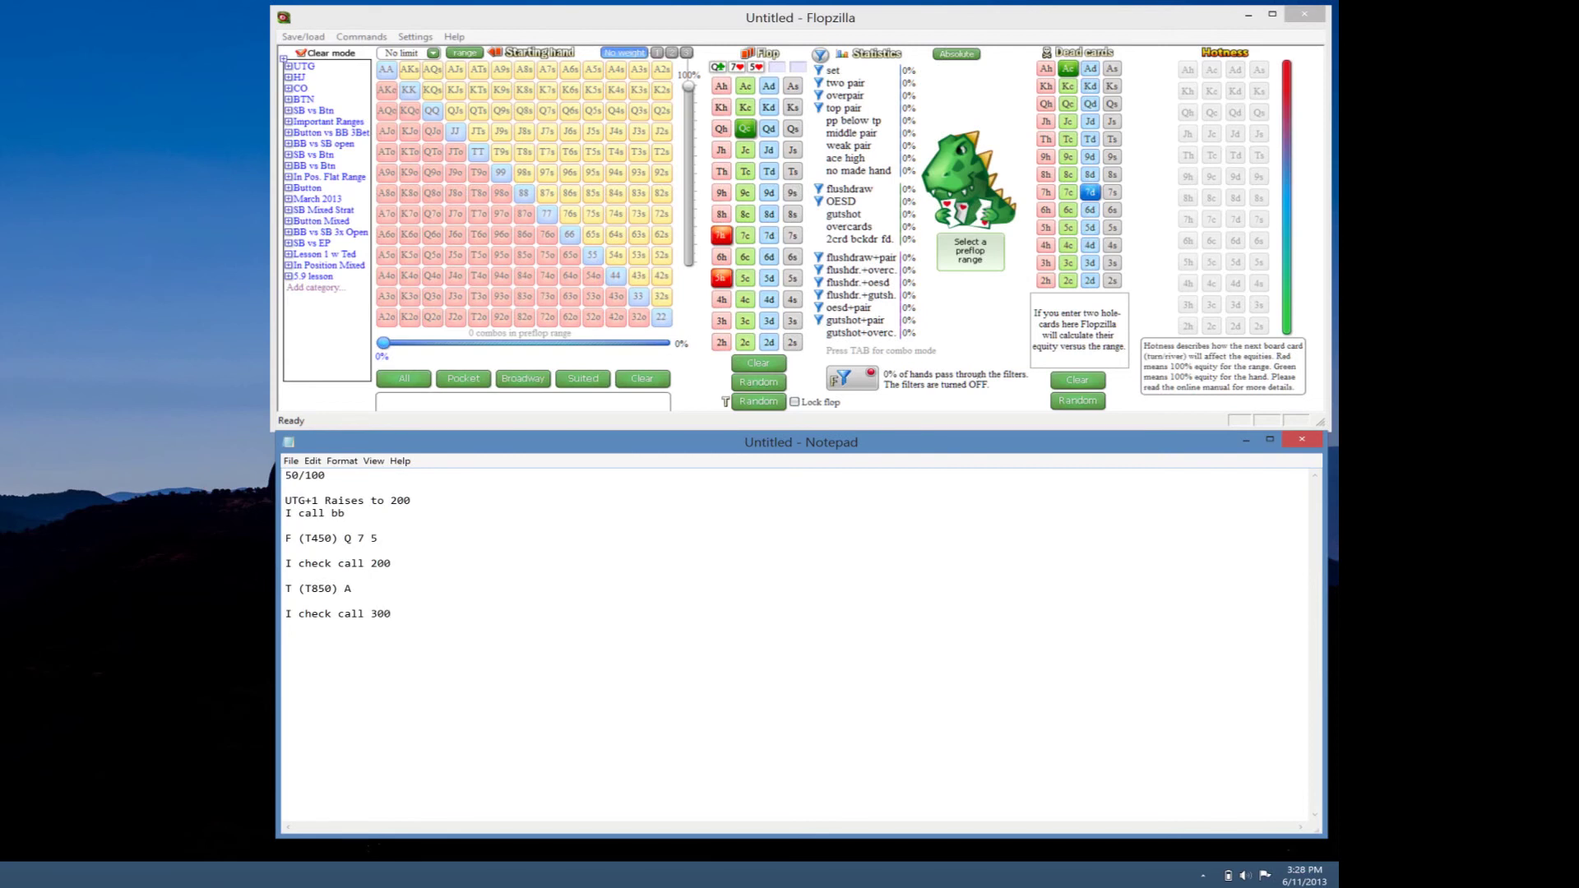
{"action": "type", "text": "R (T1450) 4"}
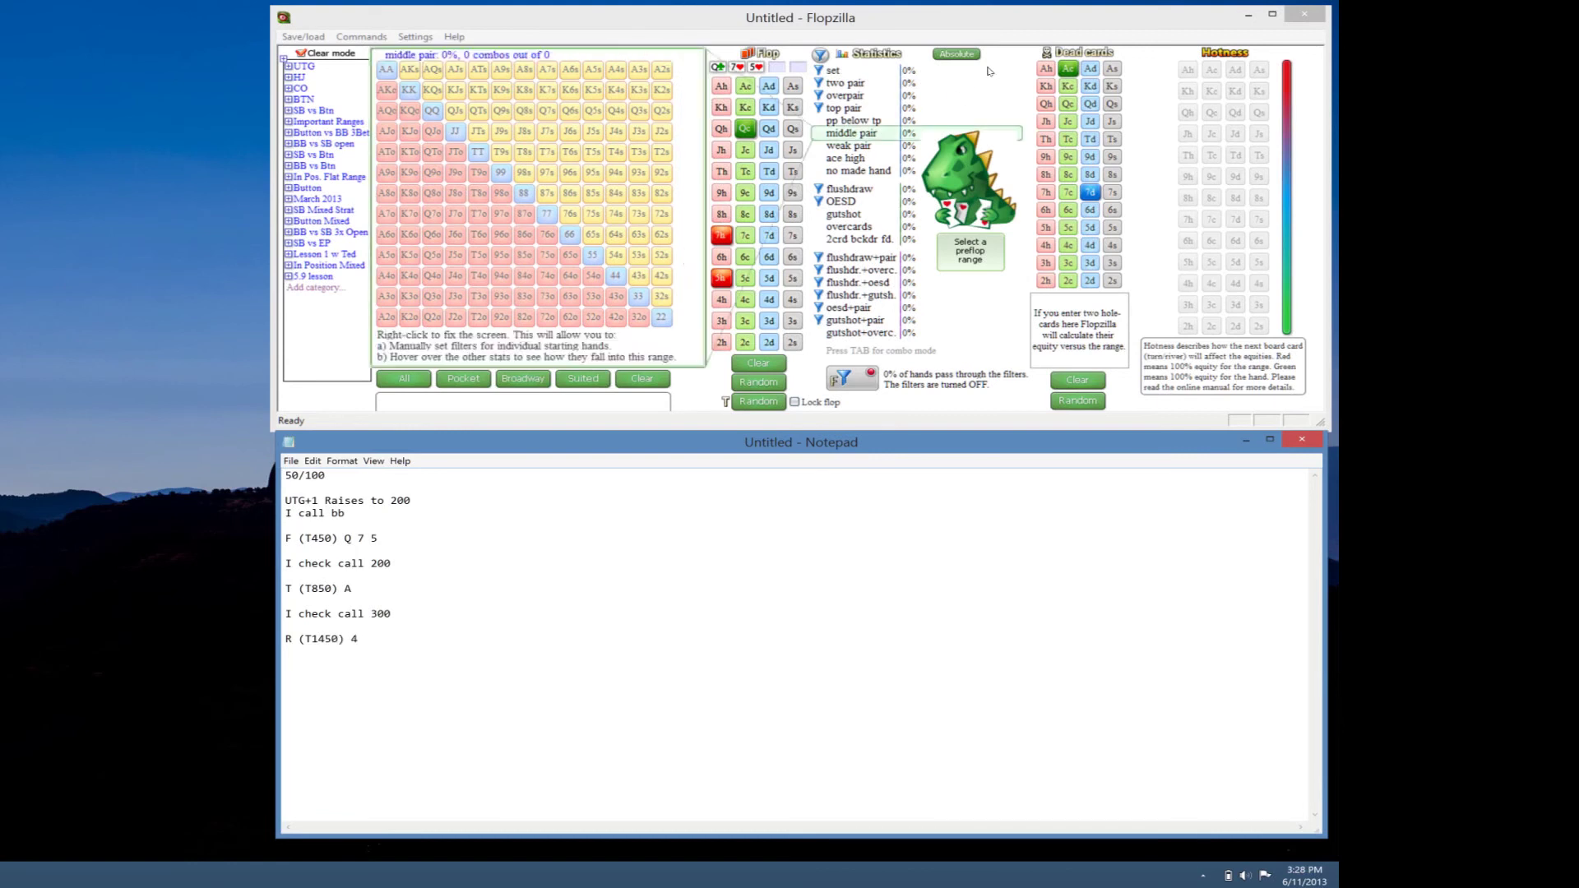
Add the turn card Ad and the river card 4s to the board
{"action": "left_click", "coordinate": [775, 88]}
{"action": "left_click", "coordinate": [793, 300]}
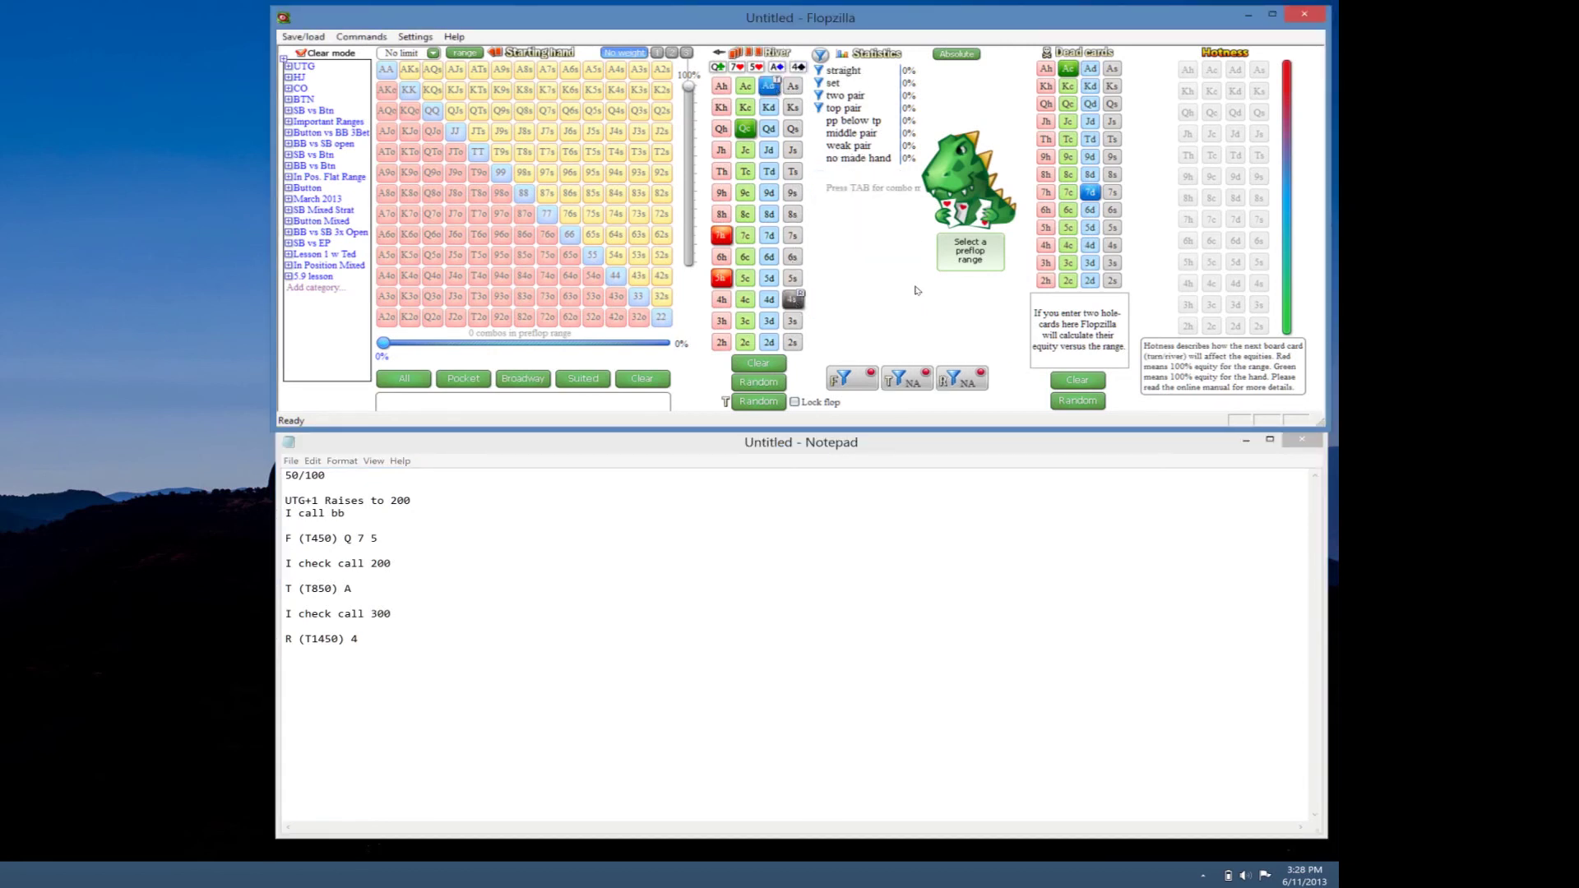
Write the river action below the river line: "I check", "he bets 975", "I go all in", "he gets a count and calls"
{"action": "left_click", "coordinate": [438, 652]}
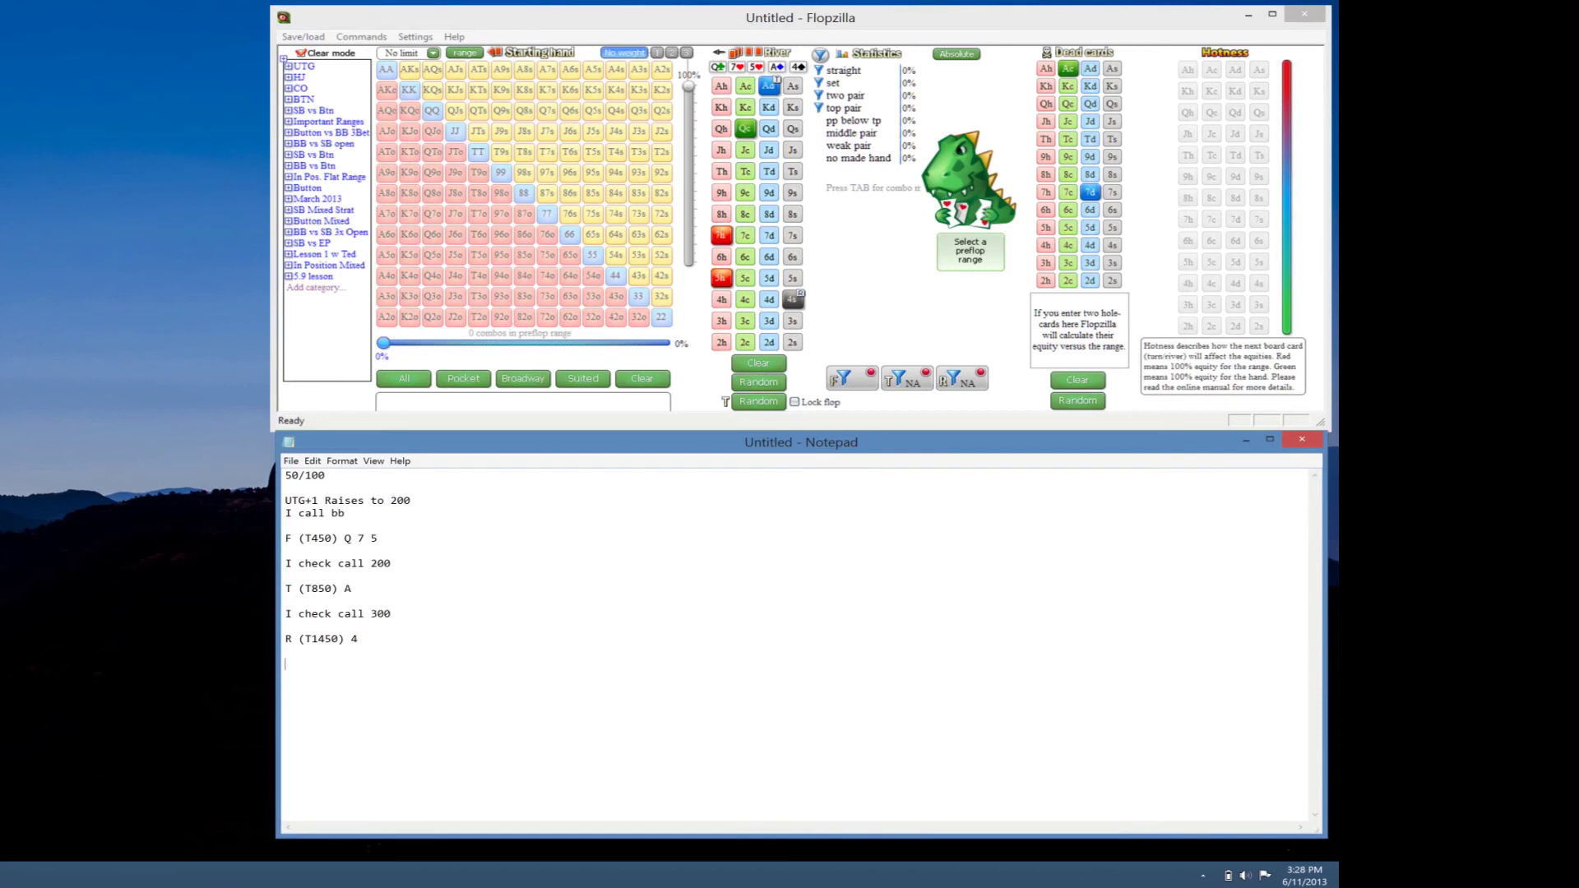
{"action": "type", "text": "I check,"}
{"action": "key", "text": "Return"}
{"action": "key", "text": "BackSpace"}
{"action": "key", "text": "Return"}
{"action": "type", "text": "he bets 975"}
{"action": "key", "text": "BackSpace"}
{"action": "type", "text": "I go all in he gets"}
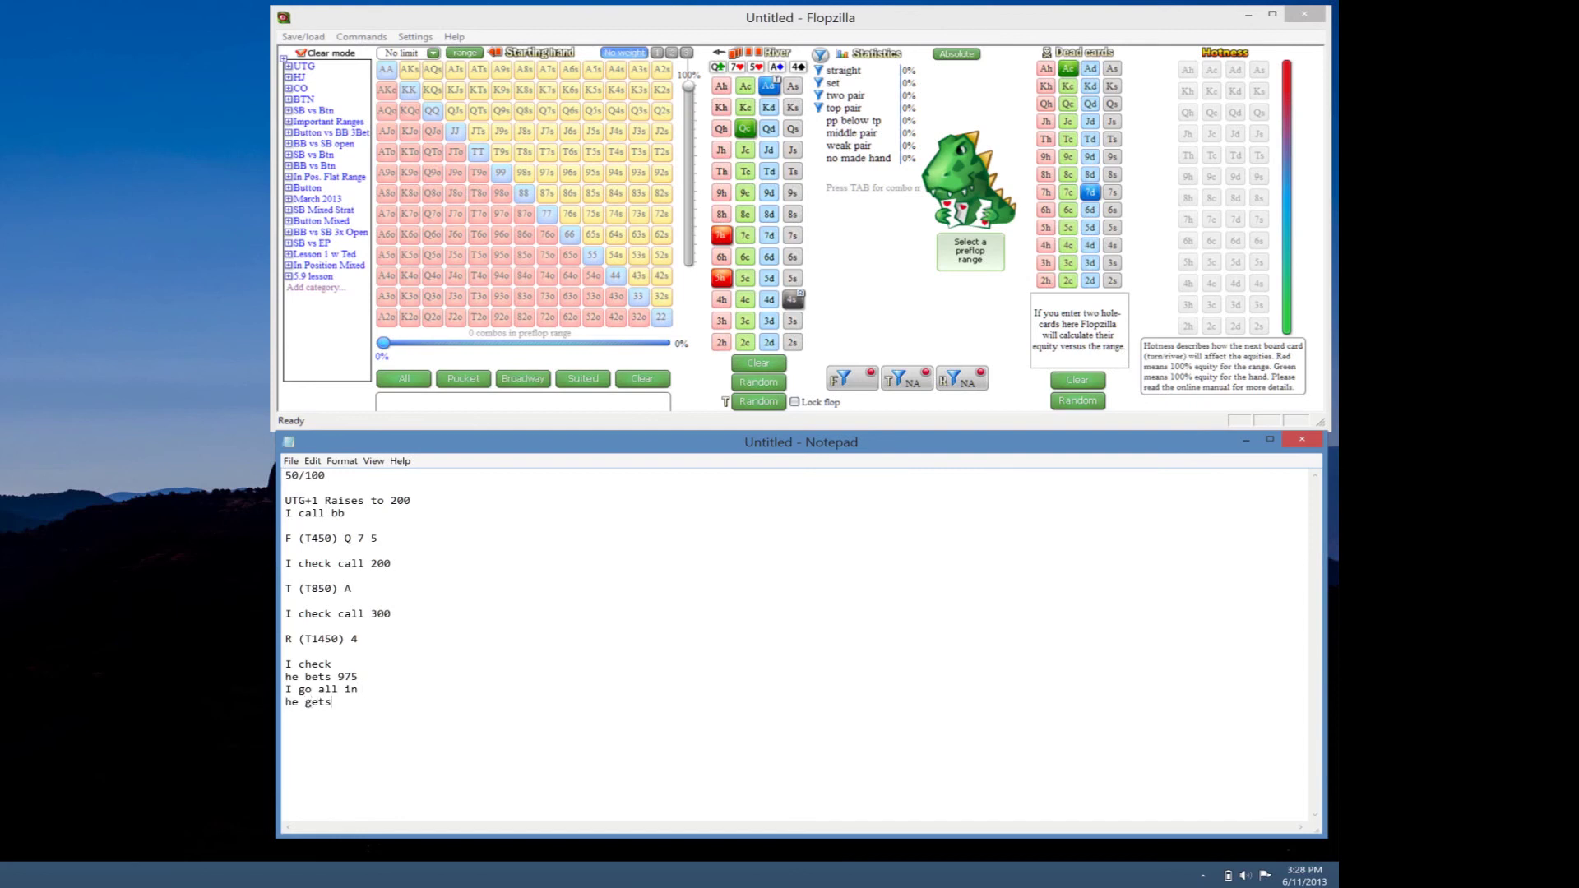
{"action": "type", "text": " a count and calls"}
Build the opponent's preflop range from AA, AKs, AKo, AQs and AQo
{"action": "left_click", "coordinate": [392, 72]}
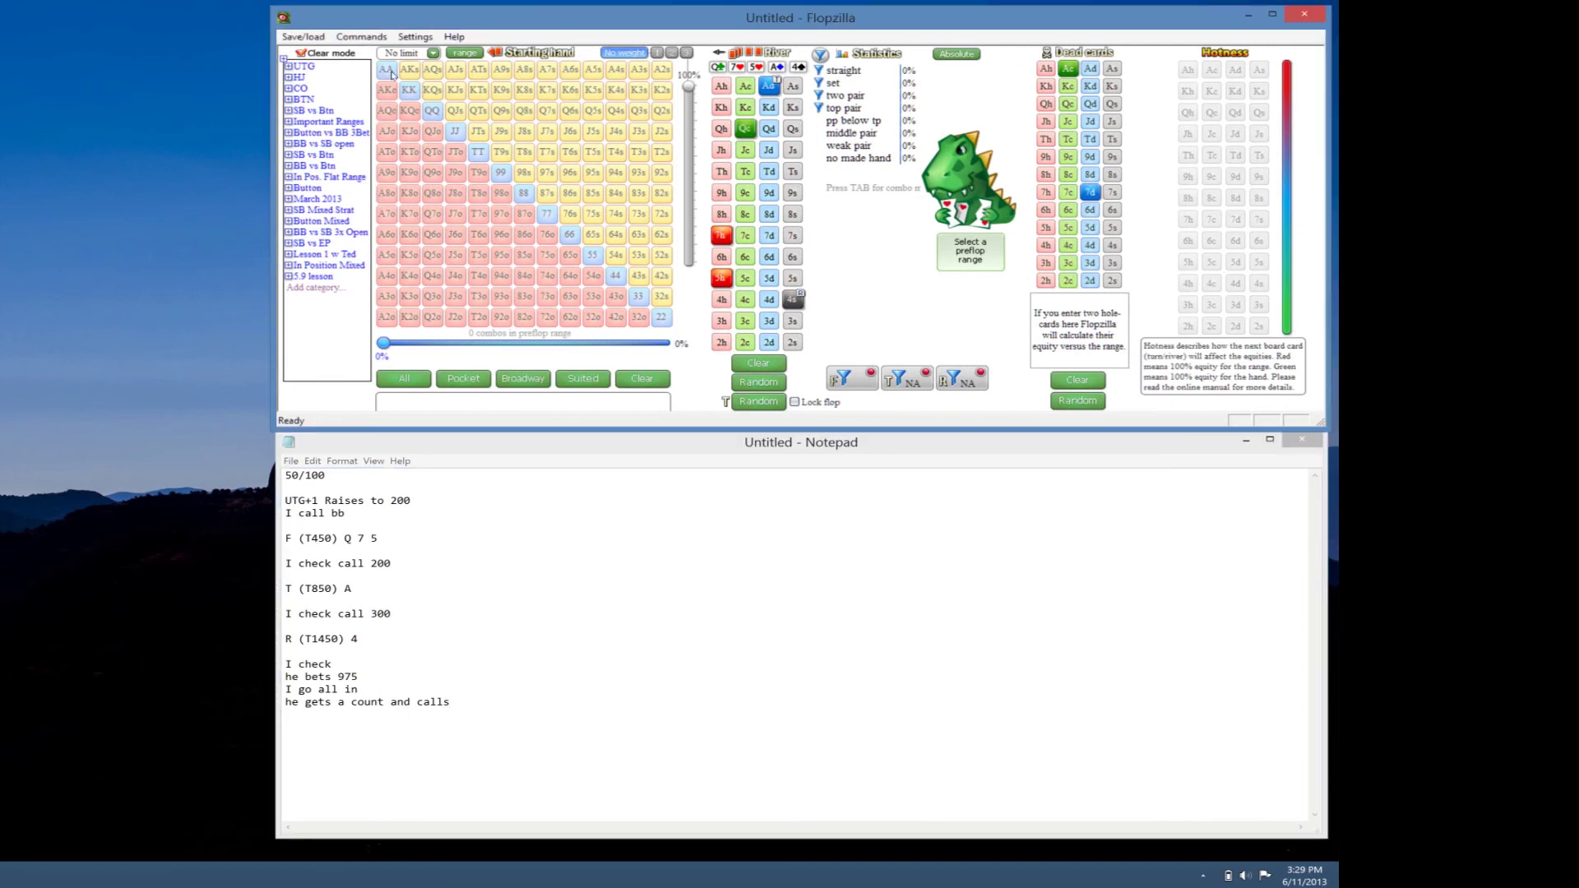
{"action": "left_click", "coordinate": [408, 72]}
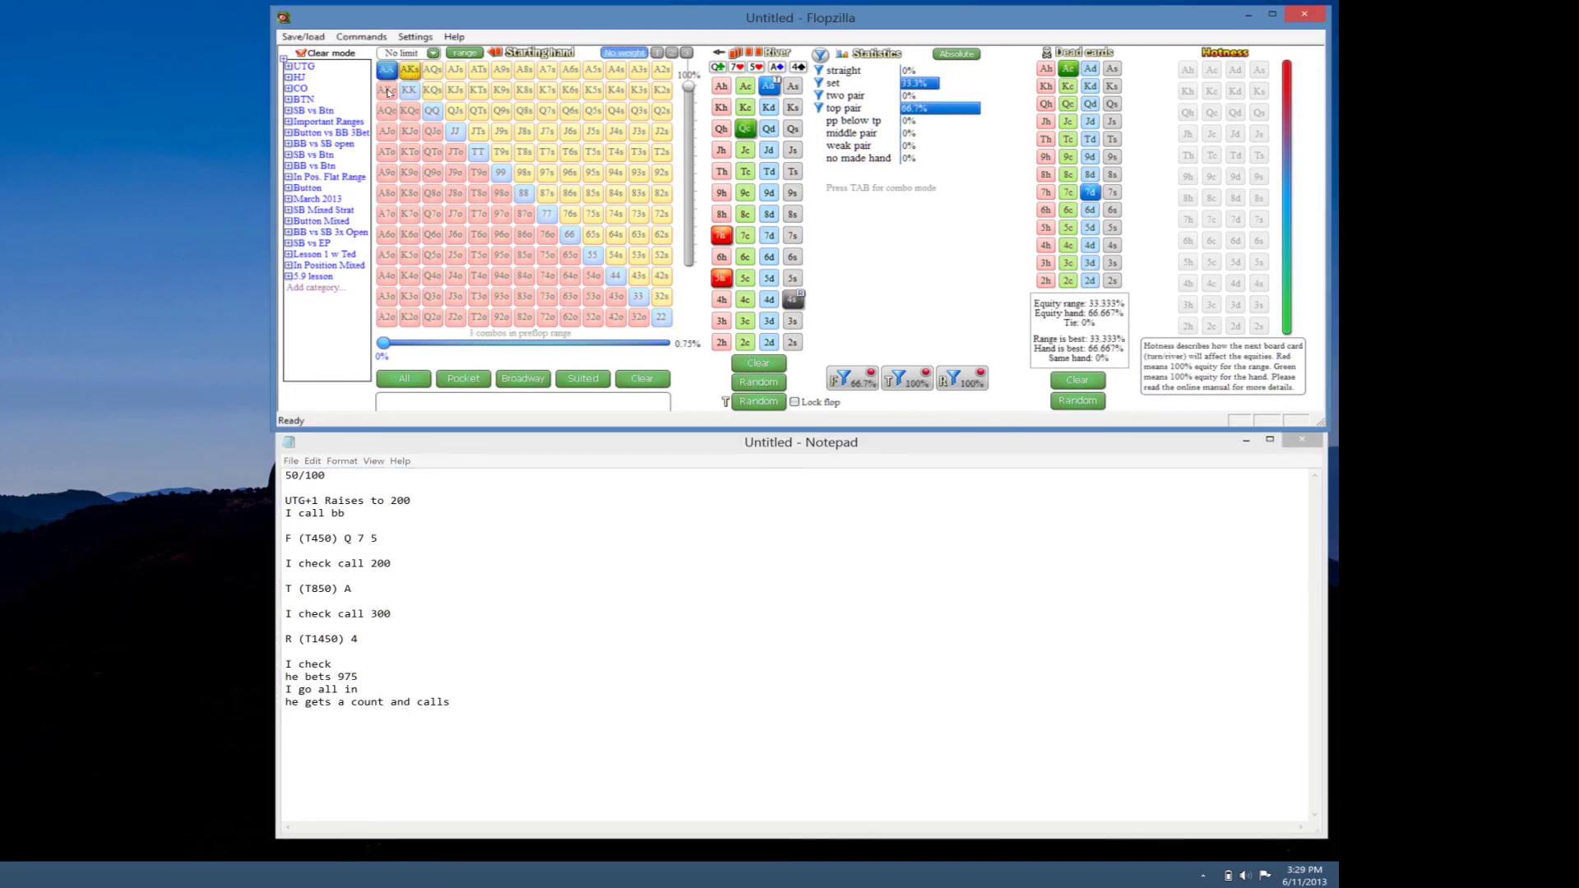
{"action": "left_click", "coordinate": [388, 90]}
{"action": "left_click", "coordinate": [431, 73]}
{"action": "left_click", "coordinate": [387, 110]}
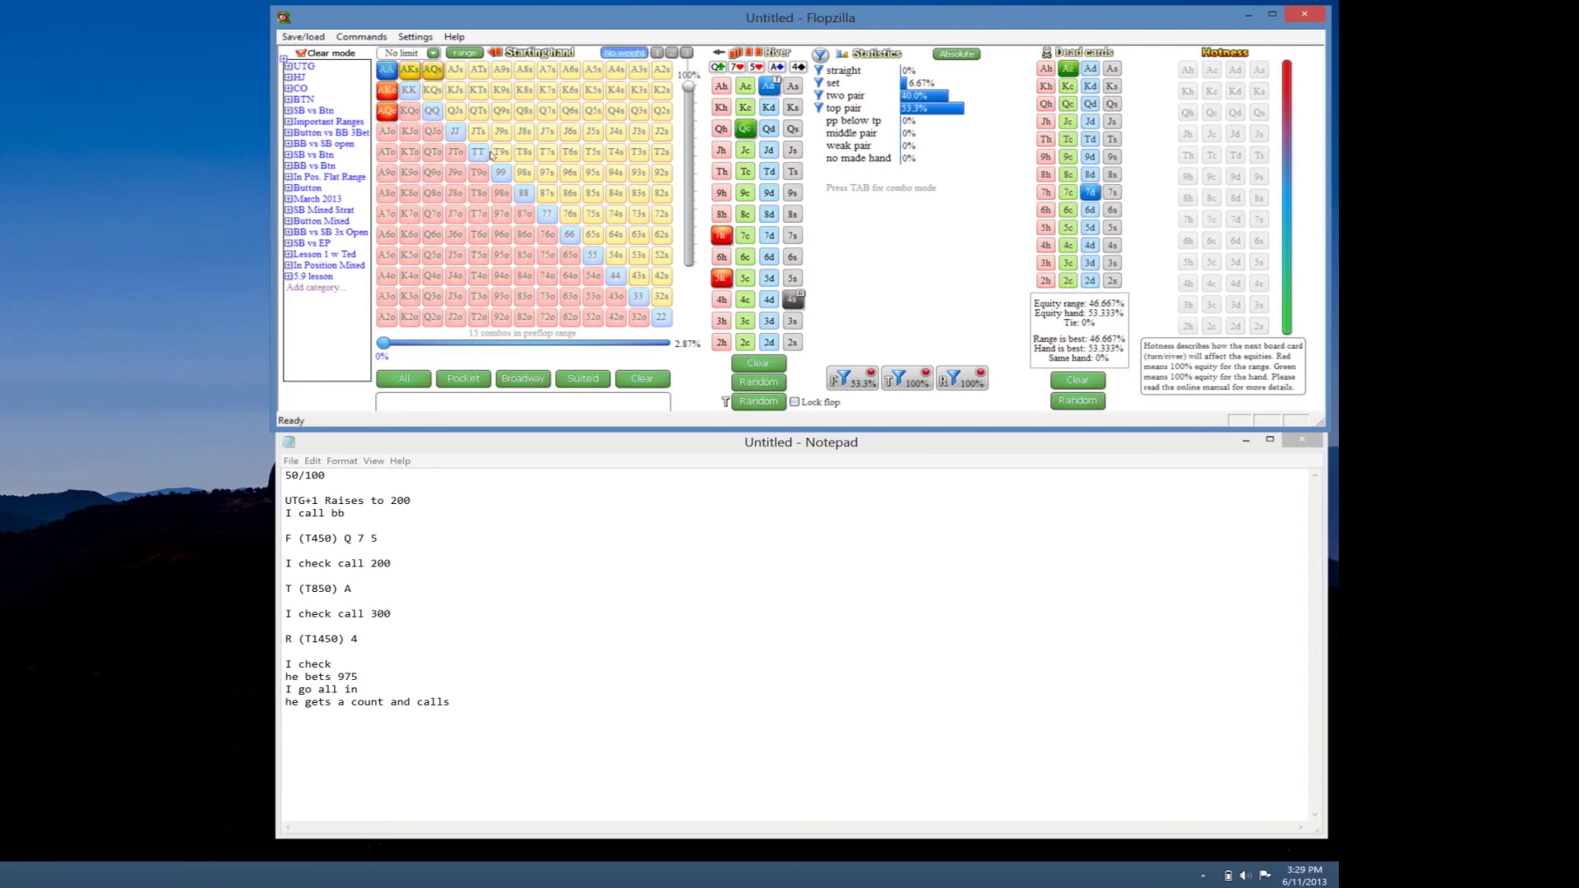
Extend the opponent's range with 86s, A4s and A5s
{"action": "left_click", "coordinate": [569, 194]}
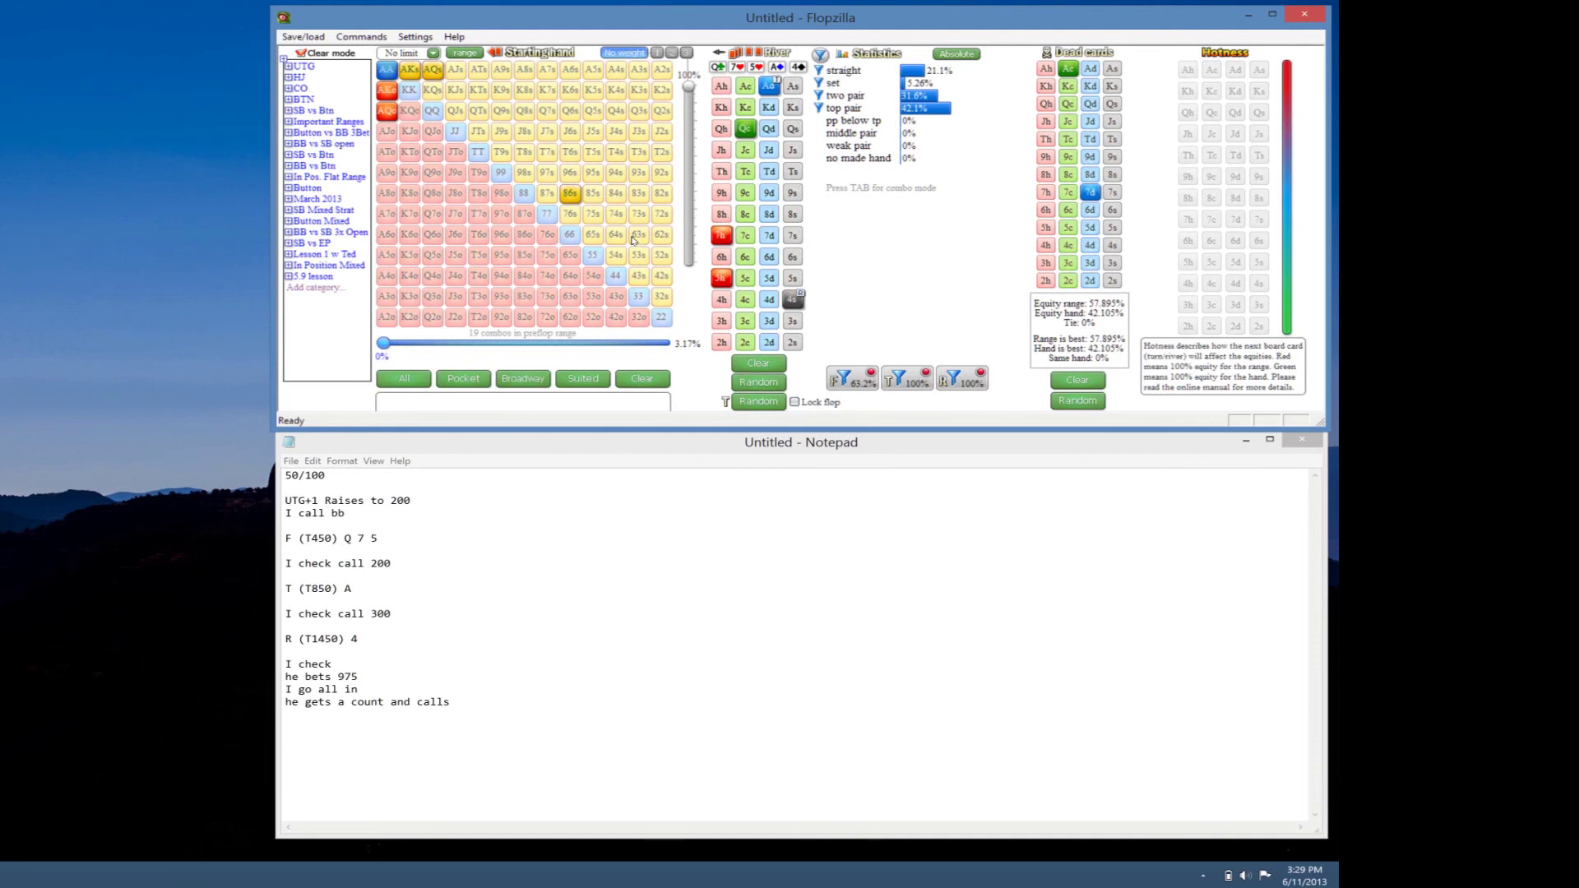
{"action": "left_click", "coordinate": [616, 70]}
{"action": "left_click", "coordinate": [595, 70]}
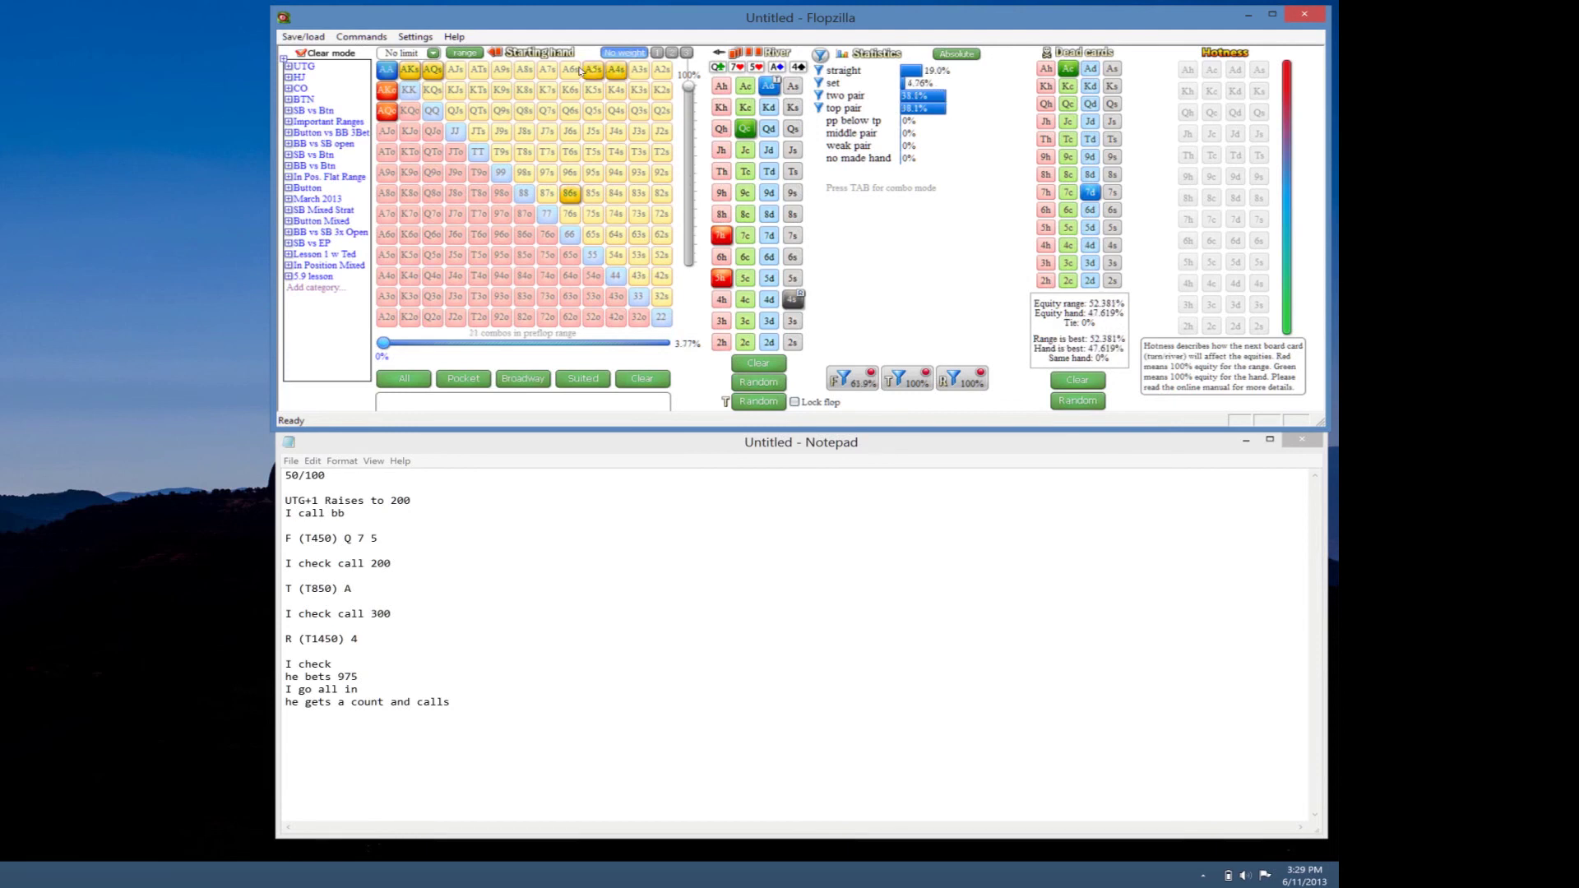